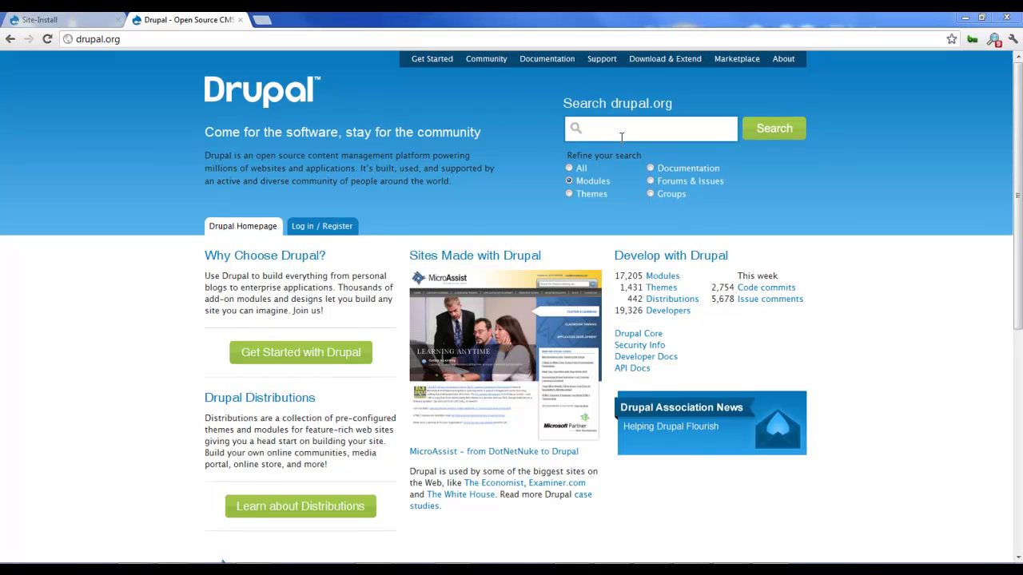
# Search drupal.org modules for 'nivoslider' via the suggestion offered for 'nivo'
pyautogui.click(621, 136)
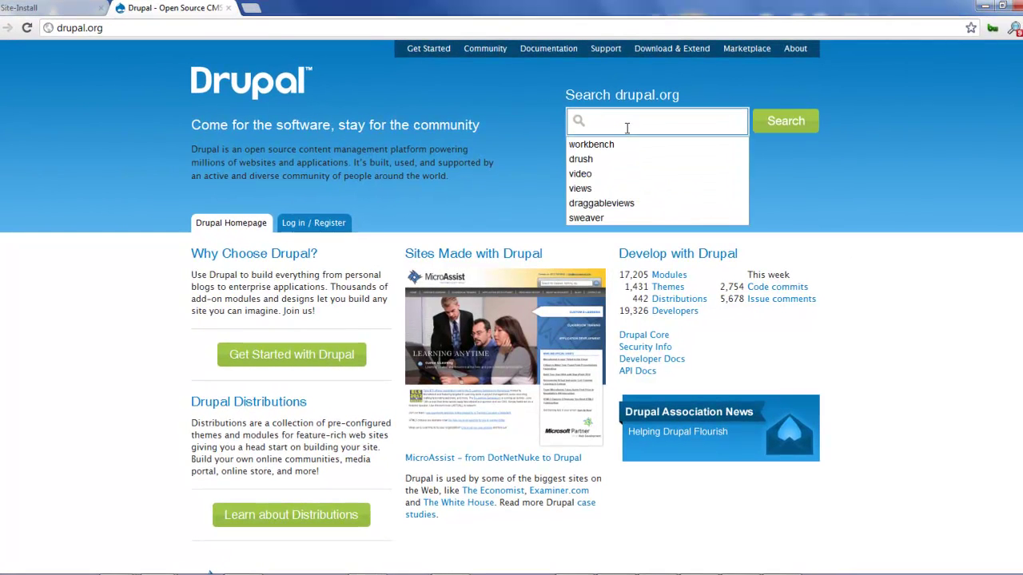
pyautogui.write('nivo')
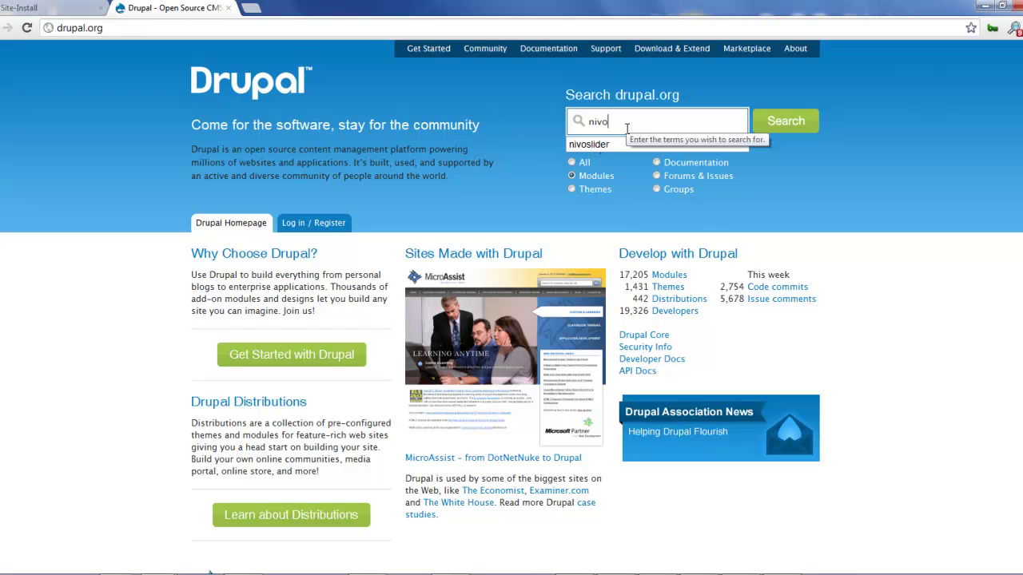
pyautogui.press('Down')
pyautogui.press('Return')
pyautogui.press('Return')
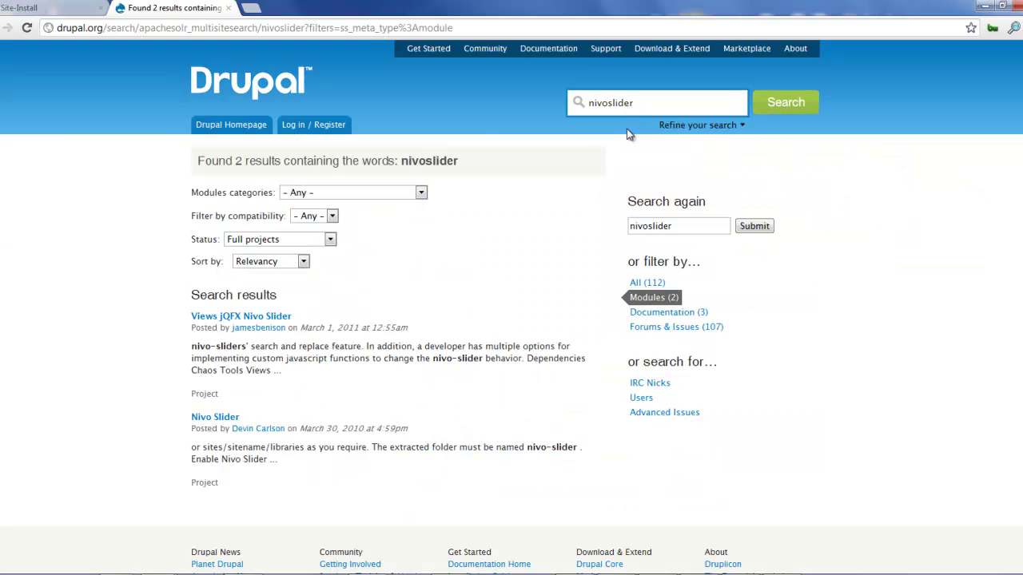
# Open the Nivo Slider project page from the search results and look it over
pyautogui.click(221, 417)
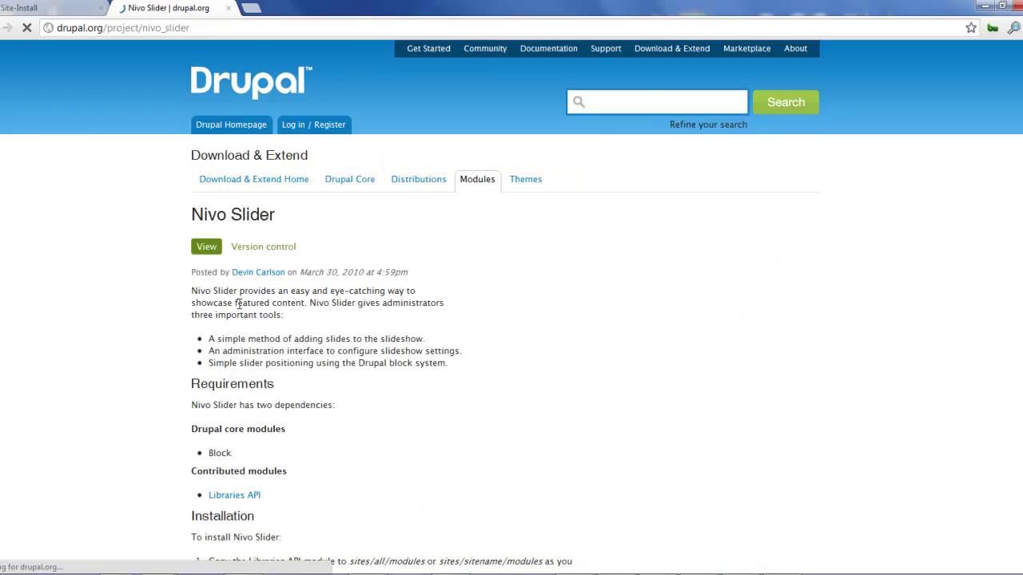
pyautogui.scroll(-3, 250, 248)
pyautogui.scroll(3, 250, 247)
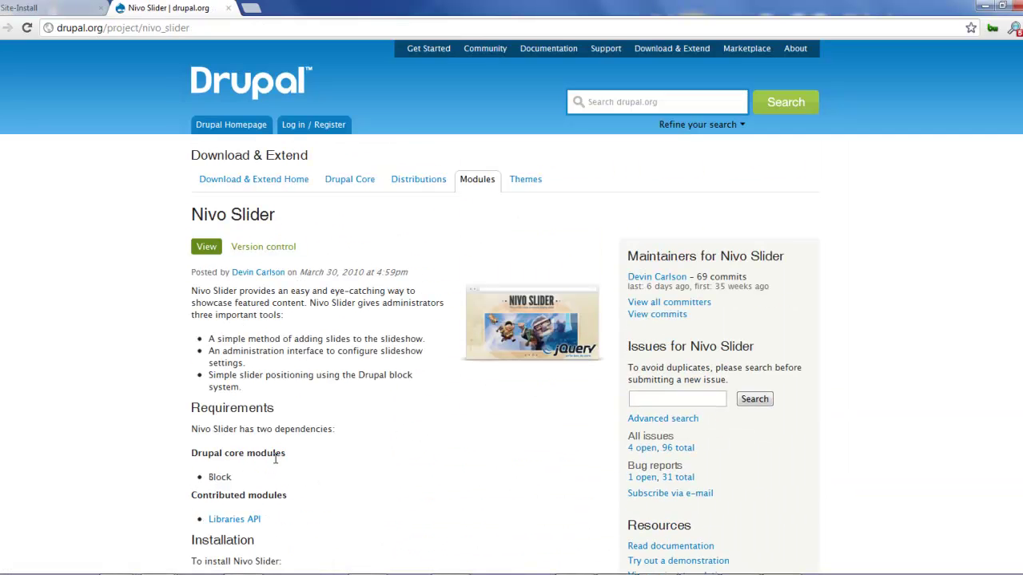
pyautogui.scroll(-3, 274, 449)
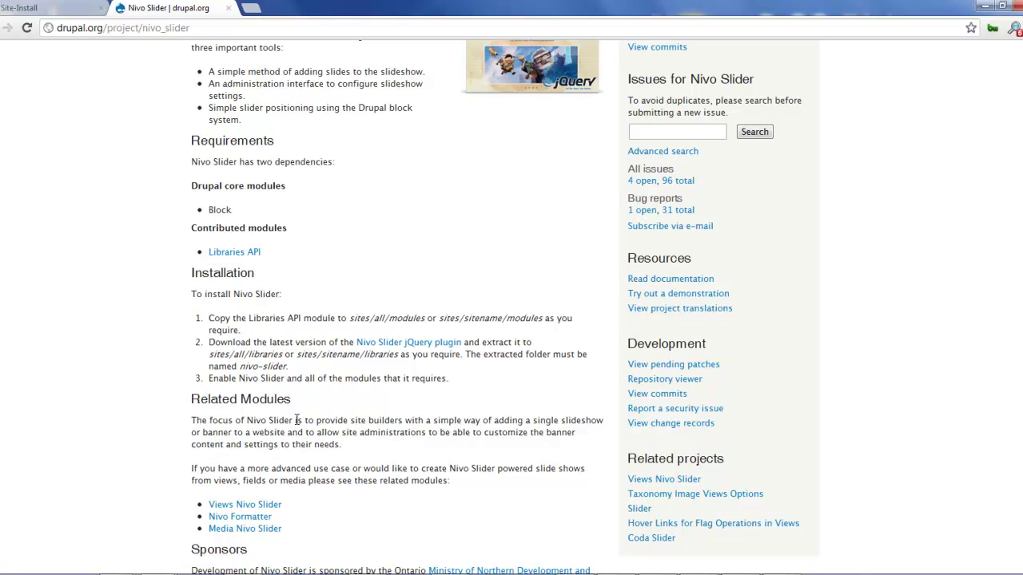
pyautogui.scroll(2, 296, 419)
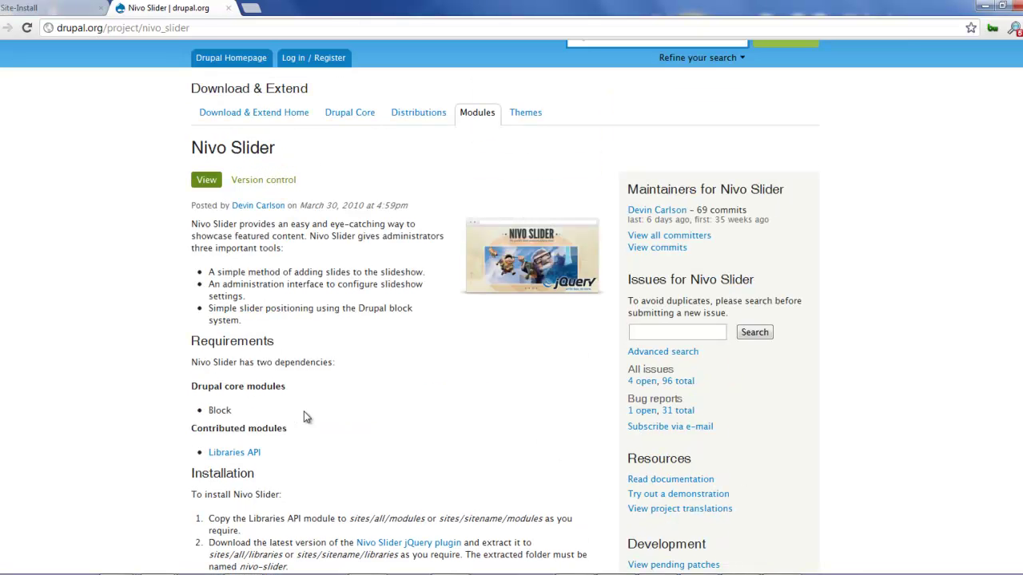
# View the slider preview image in a new tab, then return to the project page
pyautogui.middleClick(501, 262)
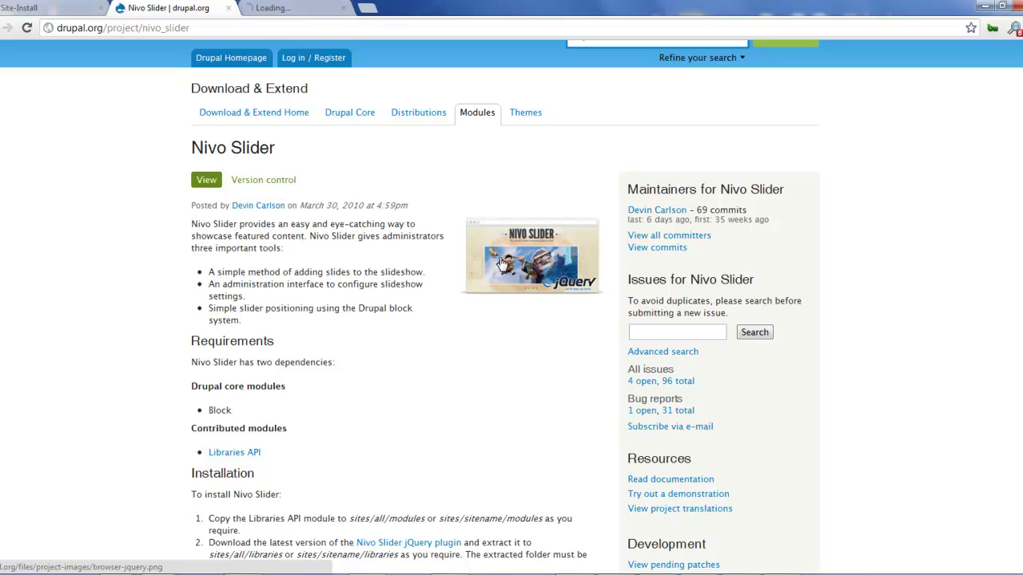
pyautogui.click(328, 8)
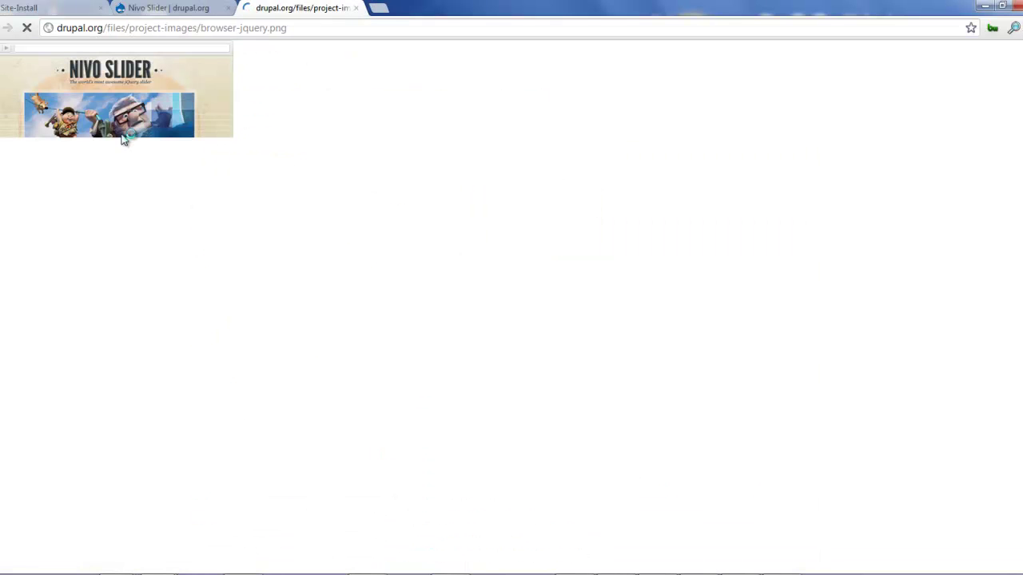
pyautogui.click(156, 8)
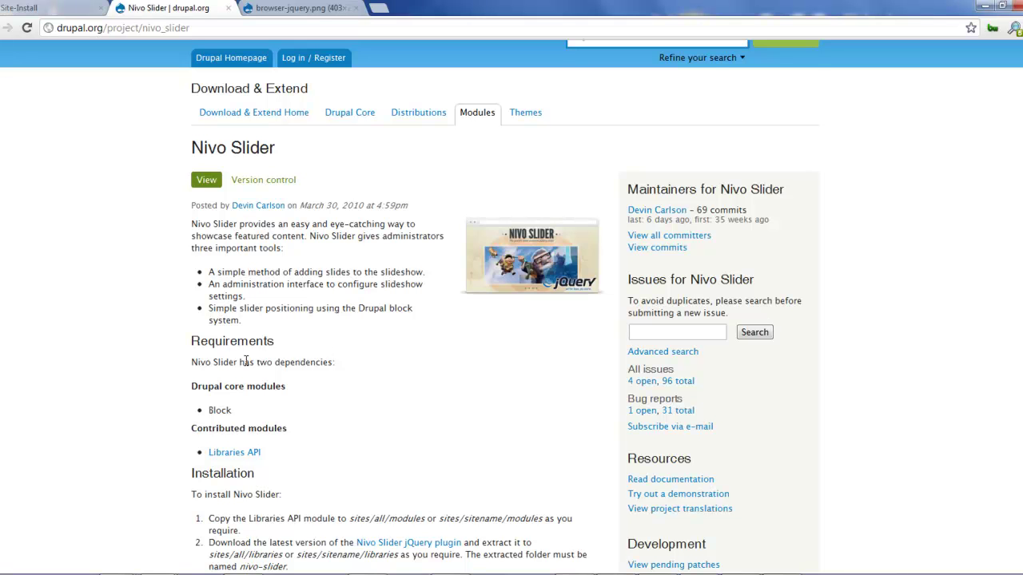
pyautogui.scroll(-3, 246, 361)
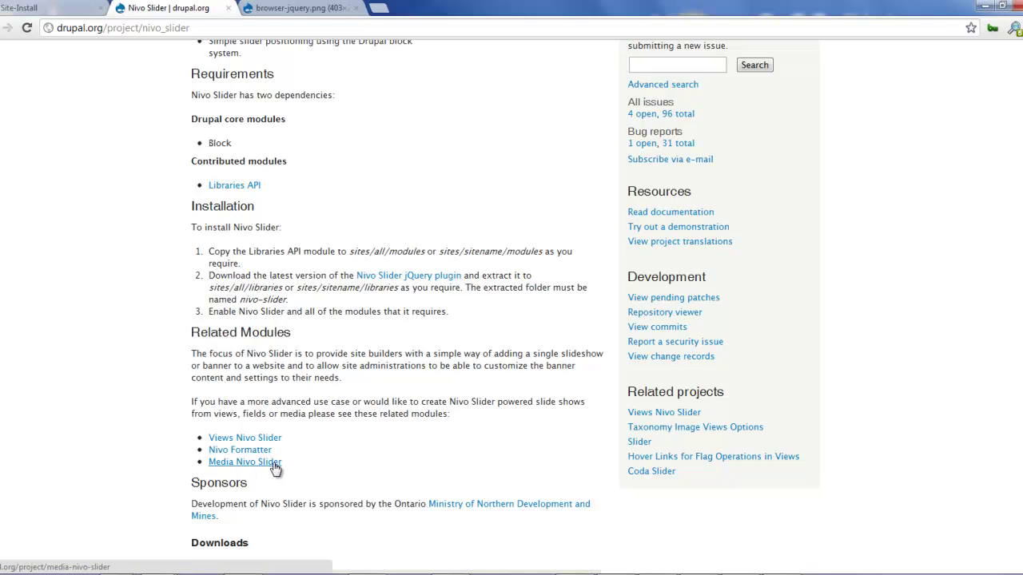
pyautogui.scroll(5, 275, 468)
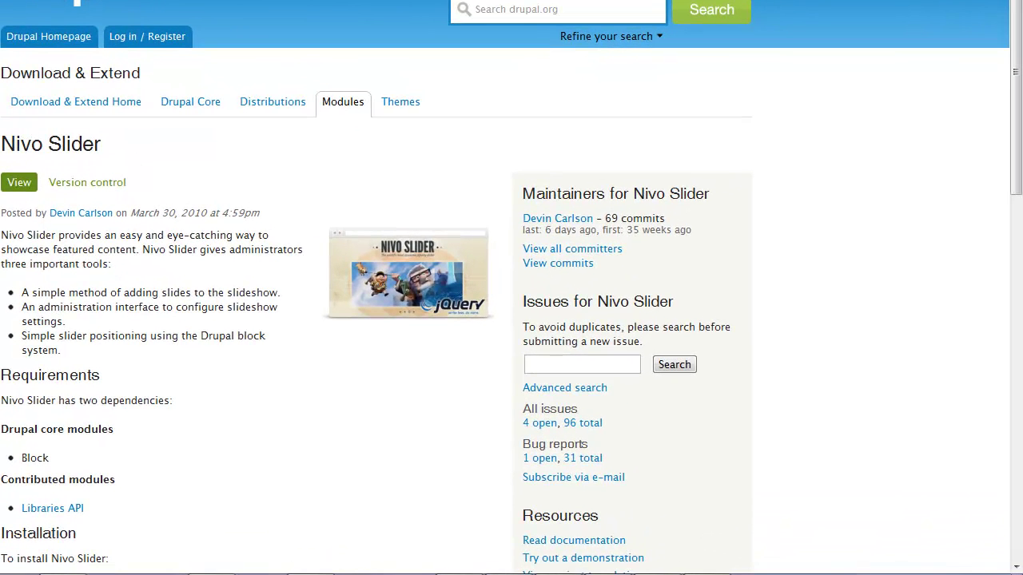
# Download the nivo_slider module with 'drush dl nivo_slider'
pyautogui.hotkey('alt', 'Tab')
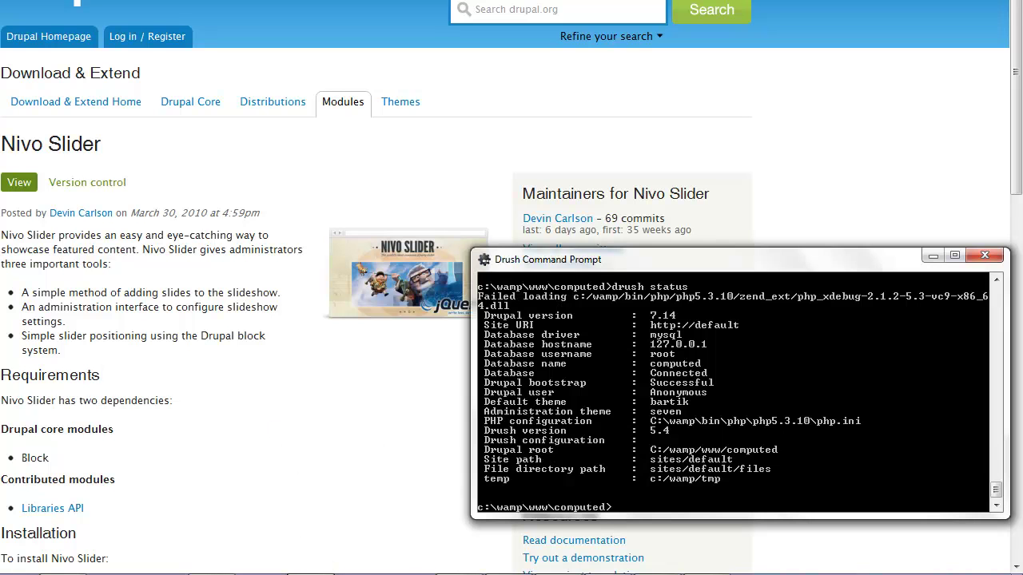
pyautogui.write('drush dl nivo_slider')
pyautogui.press('Return')
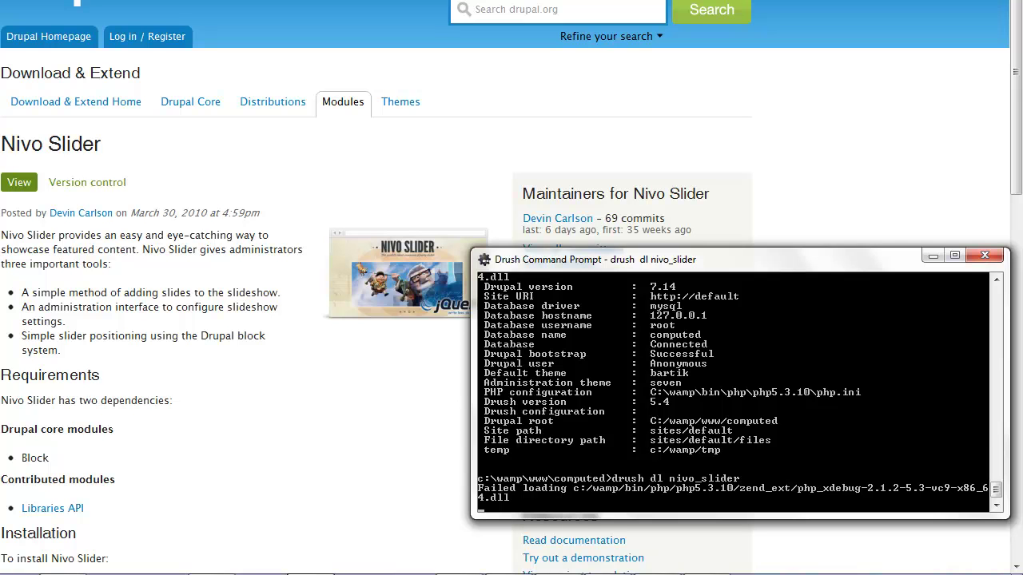
# Enable nivo_slider with its libraries dependency using 'drush en nivo_slider -y', then run 'drush cc all'
pyautogui.write('drush en n')
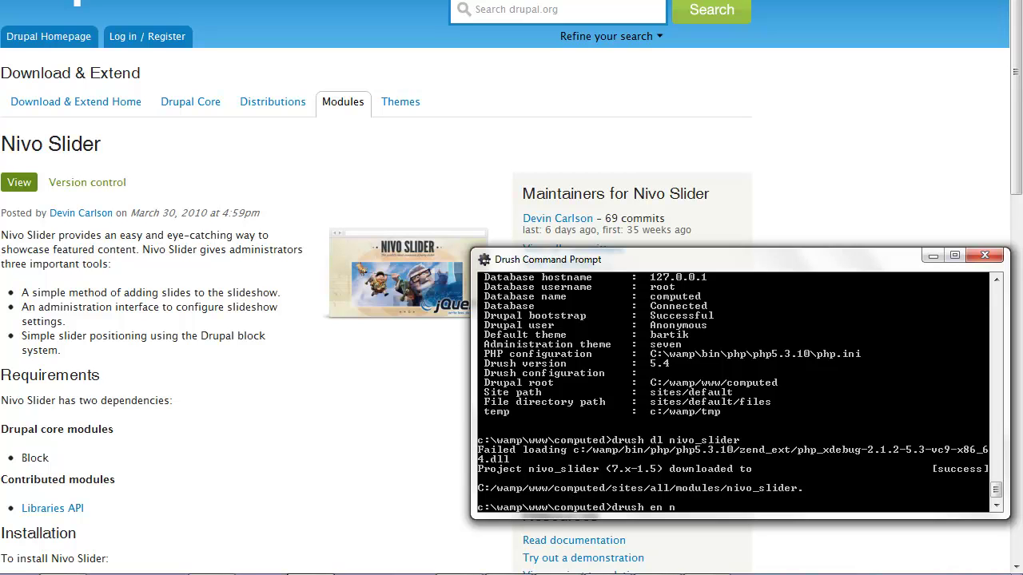
pyautogui.write('ivo_slider -y')
pyautogui.press('Return')
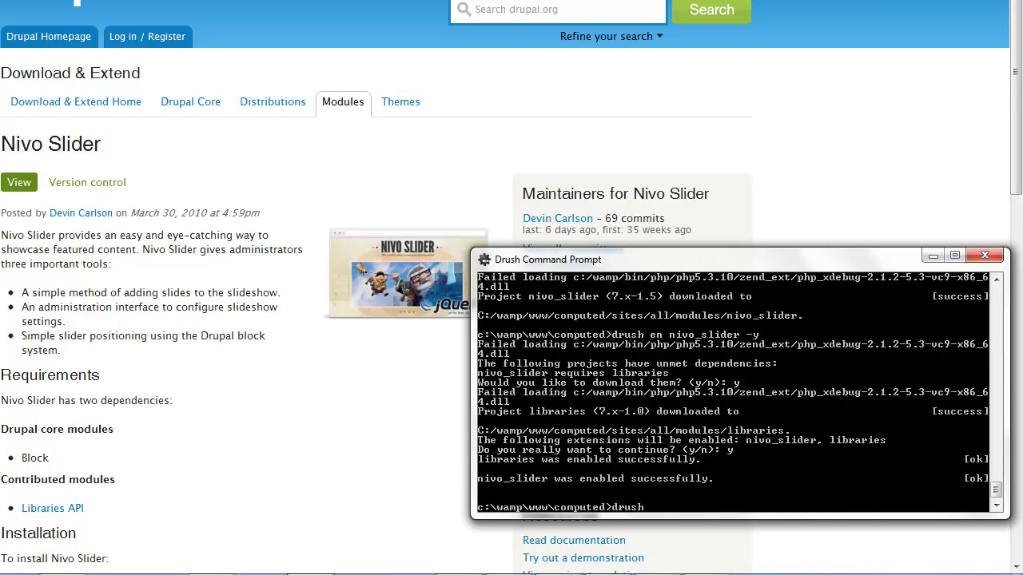
pyautogui.write('drush cc all')
pyautogui.press('Return')
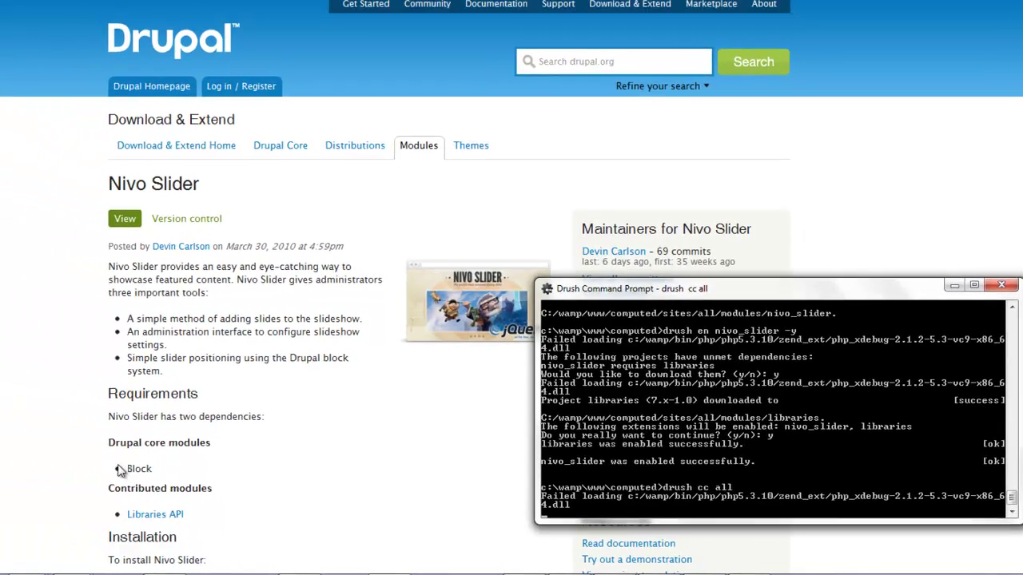
# Open the Nivo Slider jQuery plugin pricing page linked from the project's Installation section
pyautogui.click(124, 373)
pyautogui.scroll(-2, 124, 372)
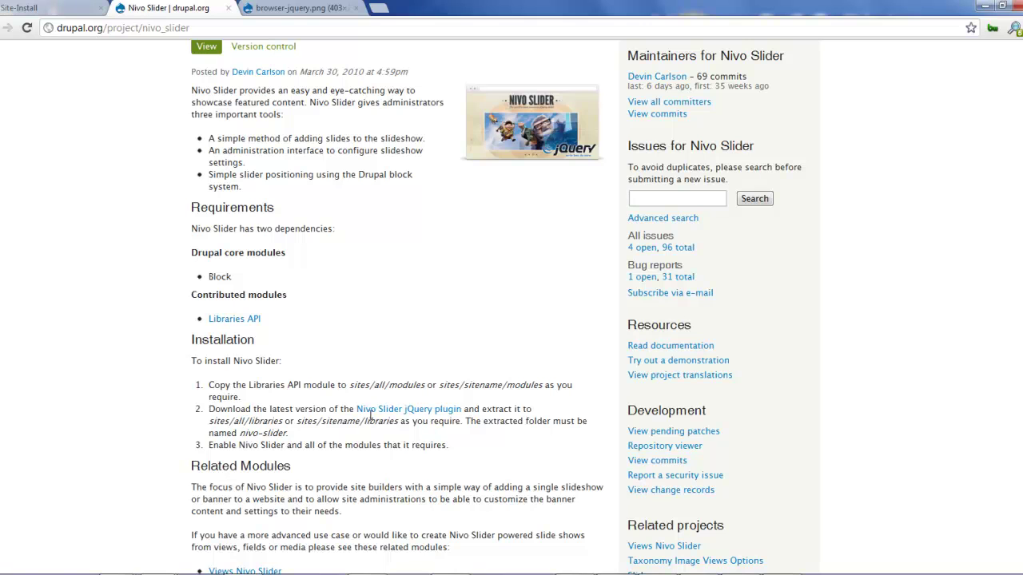
pyautogui.middleClick(386, 410)
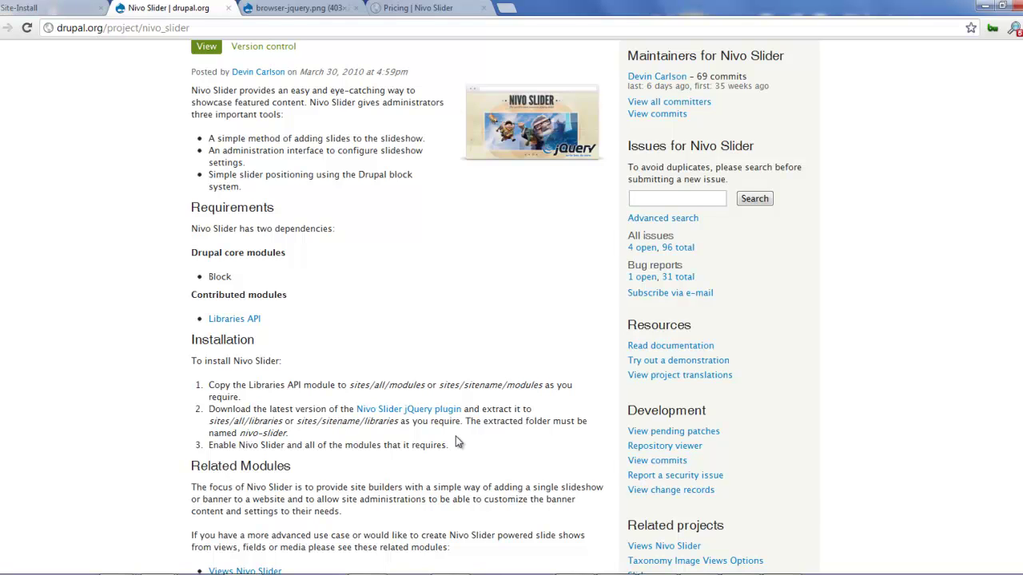
pyautogui.click(409, 7)
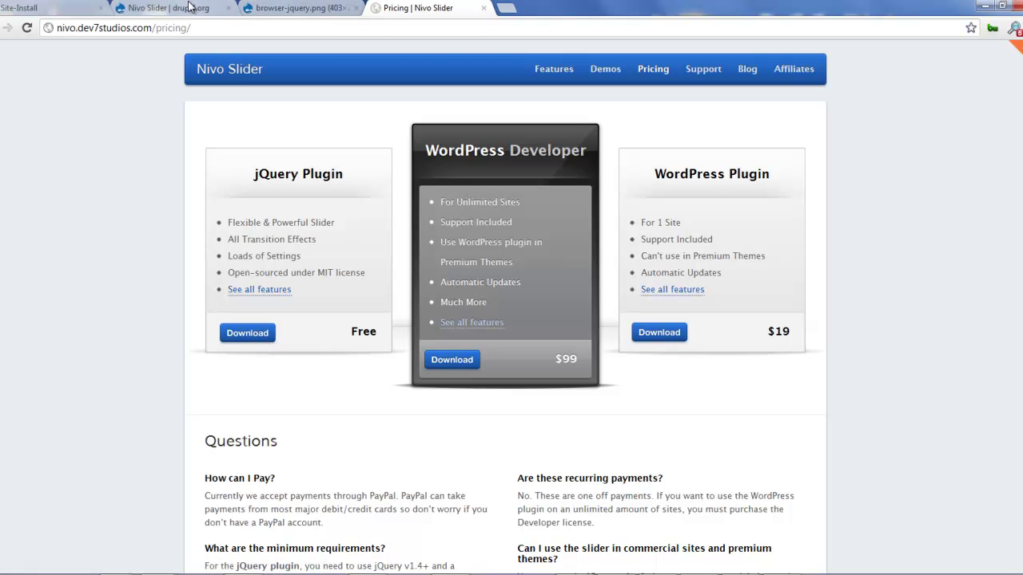
# Copy the nivo-slider folder into C:\wamp\www\computed\sites\all\libraries
pyautogui.moveTo(216, 572)
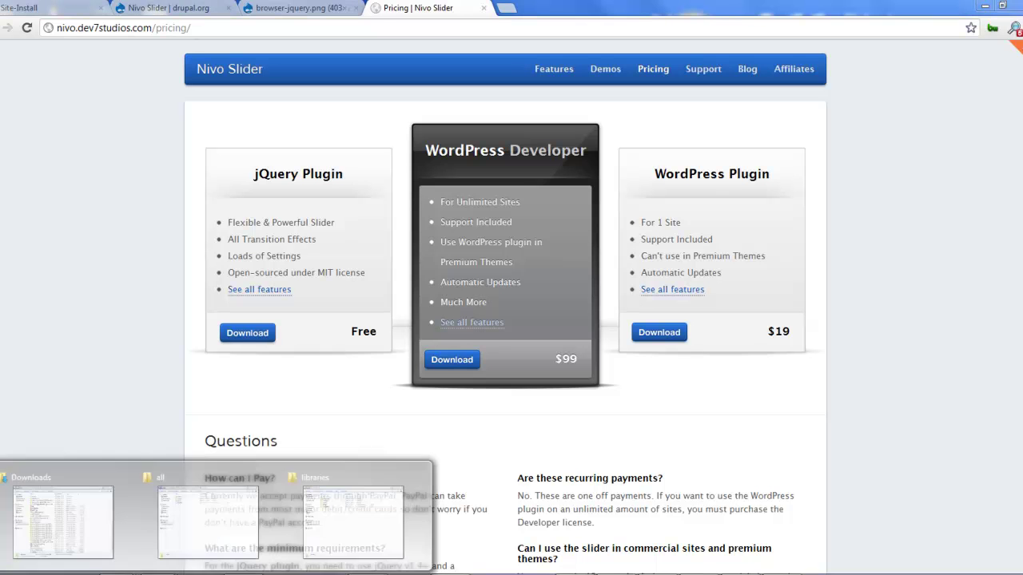
pyautogui.click(344, 515)
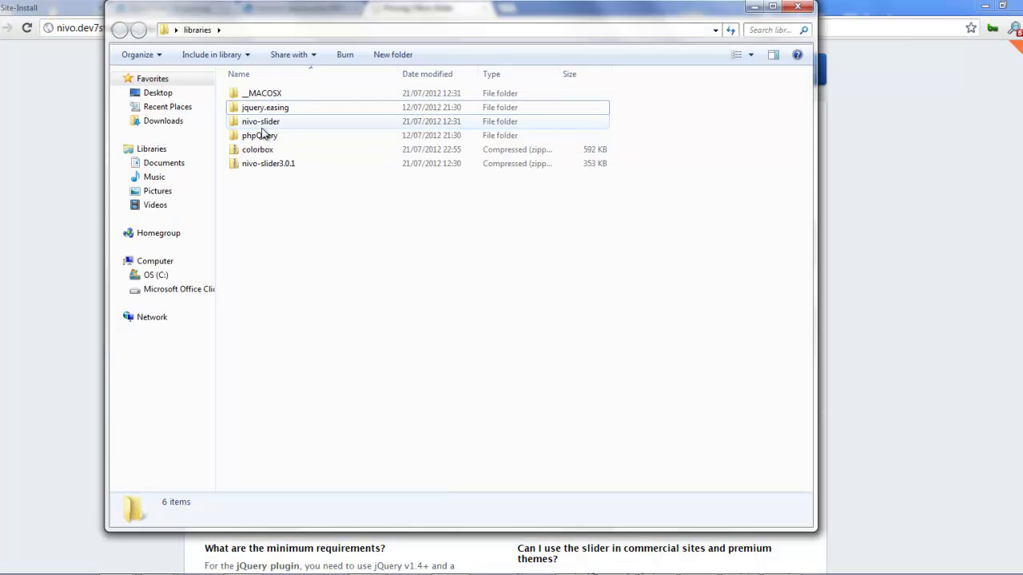
pyautogui.rightClick(262, 124)
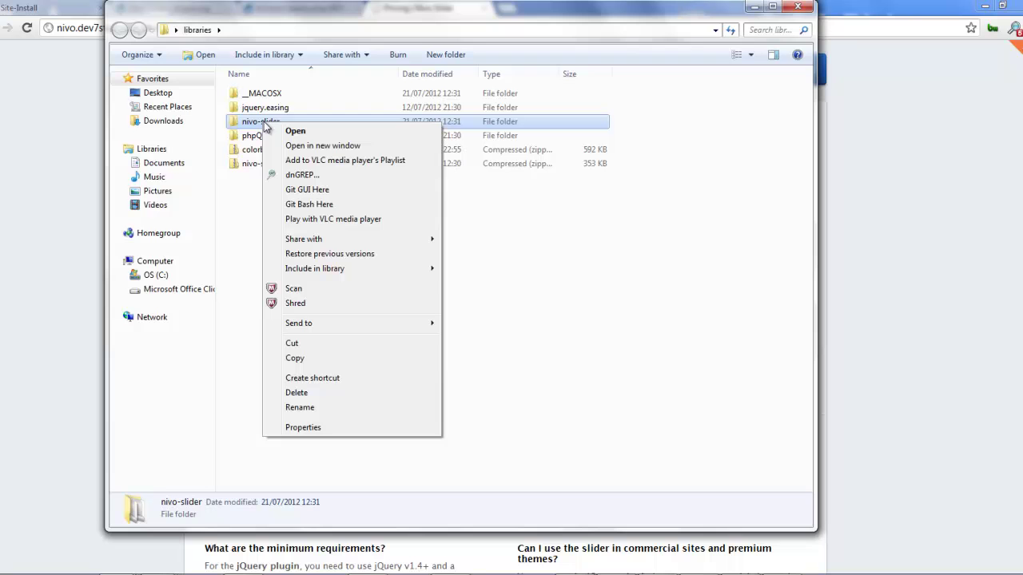
pyautogui.click(360, 365)
pyautogui.click(216, 572)
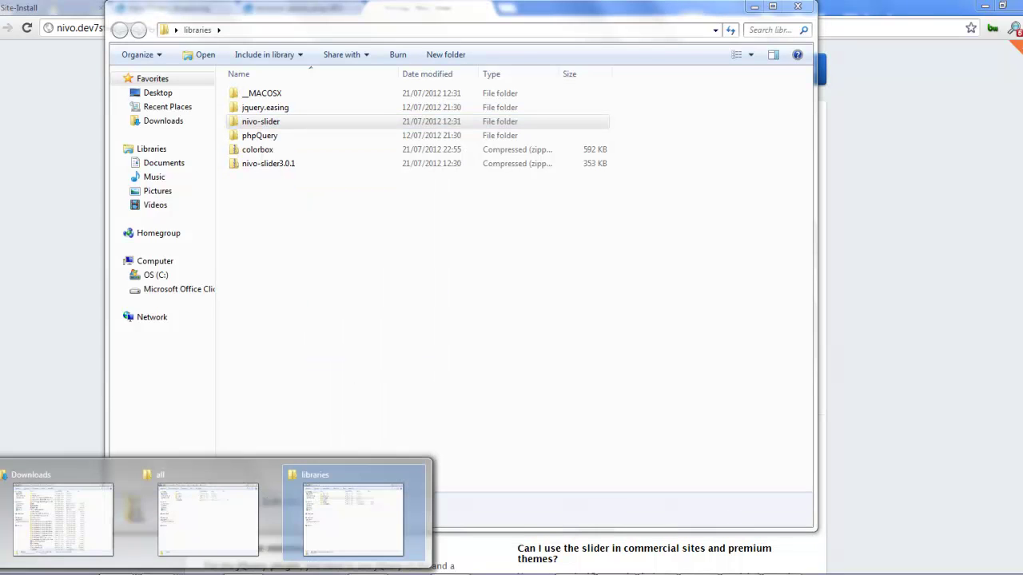
pyautogui.click(188, 545)
pyautogui.doubleClick(253, 122)
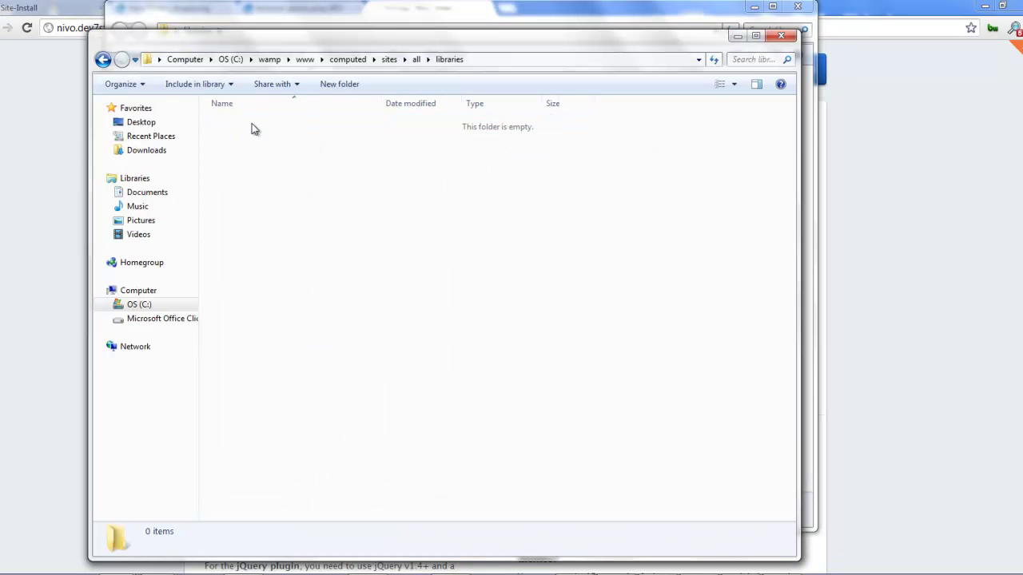
pyautogui.rightClick(251, 173)
pyautogui.click(287, 264)
pyautogui.click(290, 270)
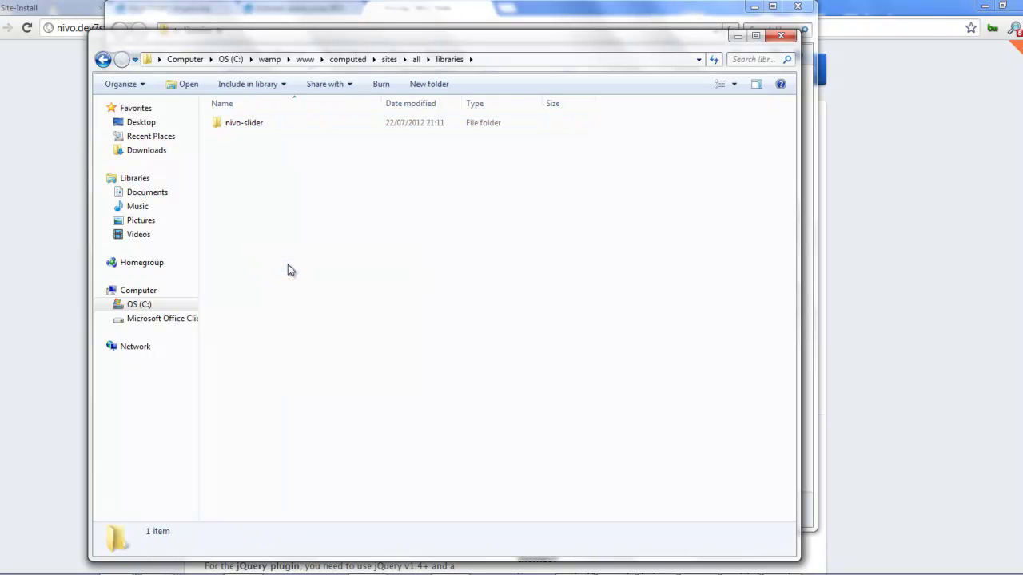
# Minimize both Explorer windows and return to the browser-jquery.png tab
pyautogui.click(739, 36)
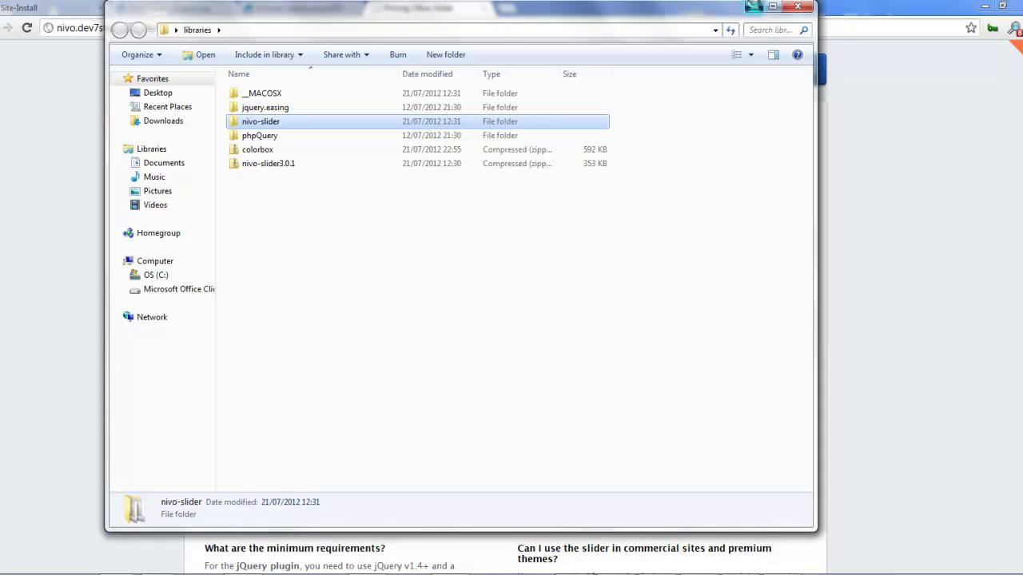
pyautogui.click(753, 7)
pyautogui.click(281, 10)
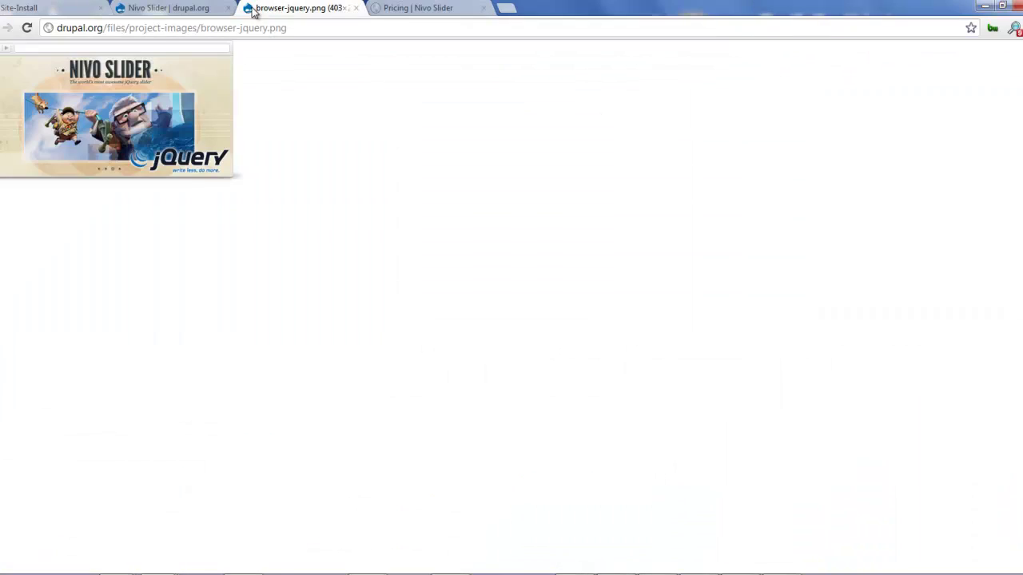
# Rerun 'drush cc all' in the Drush prompt to clear all caches again
pyautogui.click(172, 8)
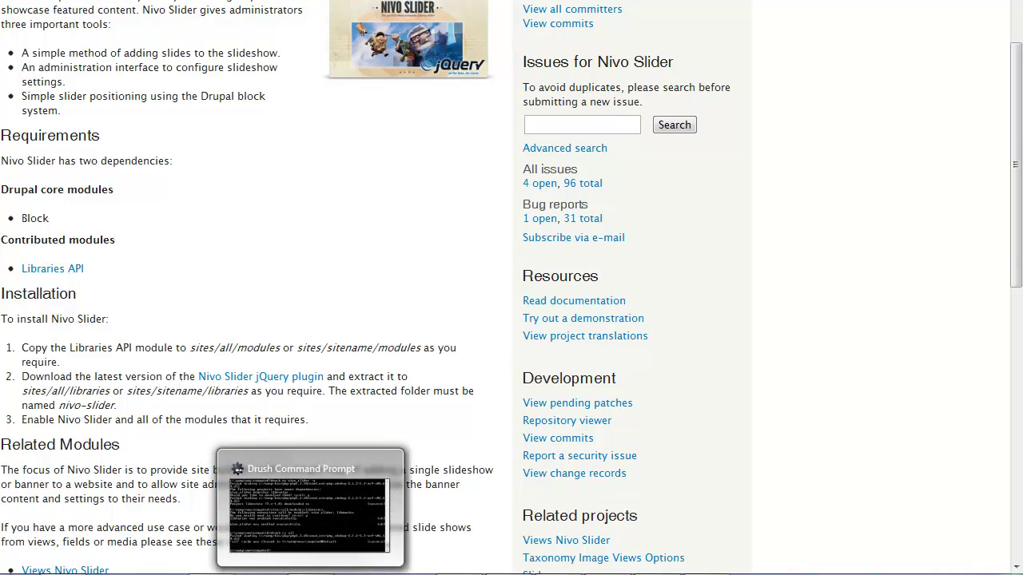
pyautogui.click(310, 511)
pyautogui.press('Up')
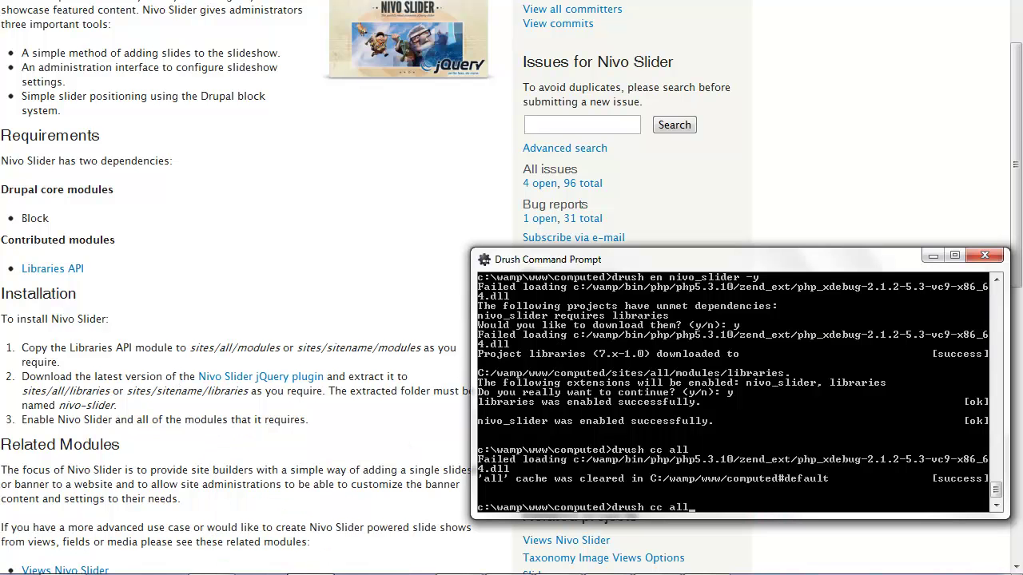
pyautogui.press('Return')
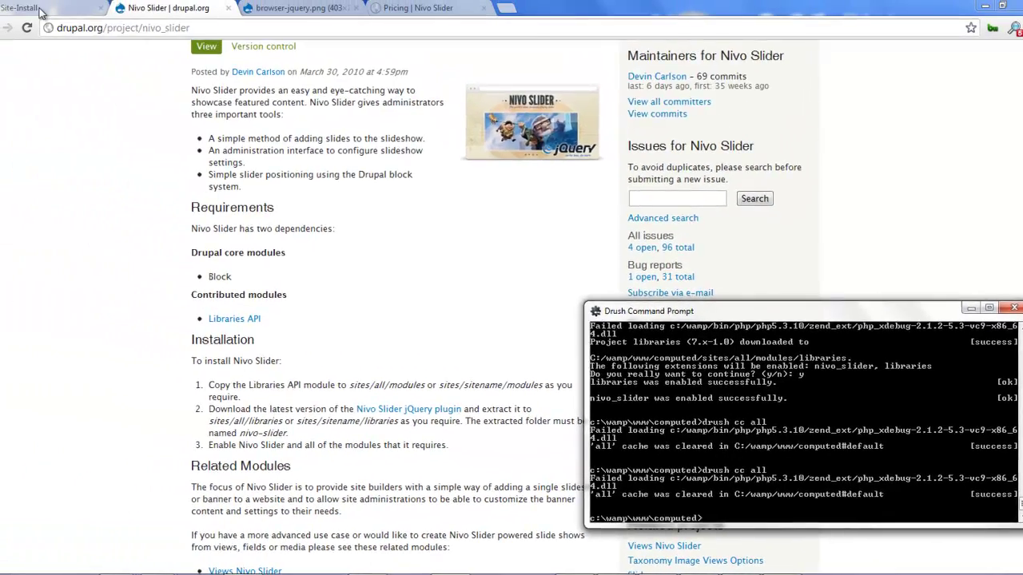
# Reload the front page of the local Site-Install Drupal site
pyautogui.click(48, 8)
pyautogui.moveTo(89, 85)
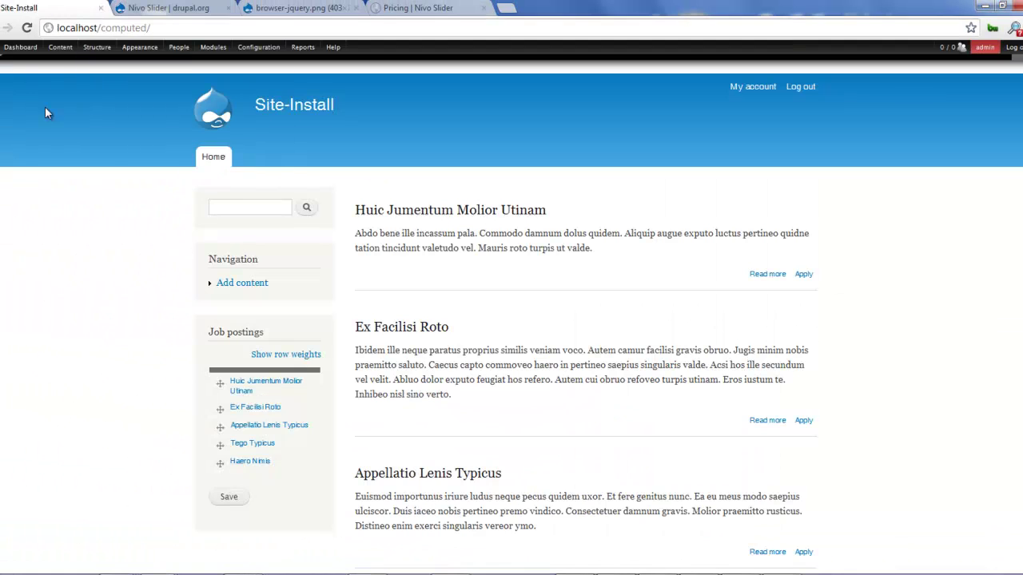
pyautogui.press('F5')
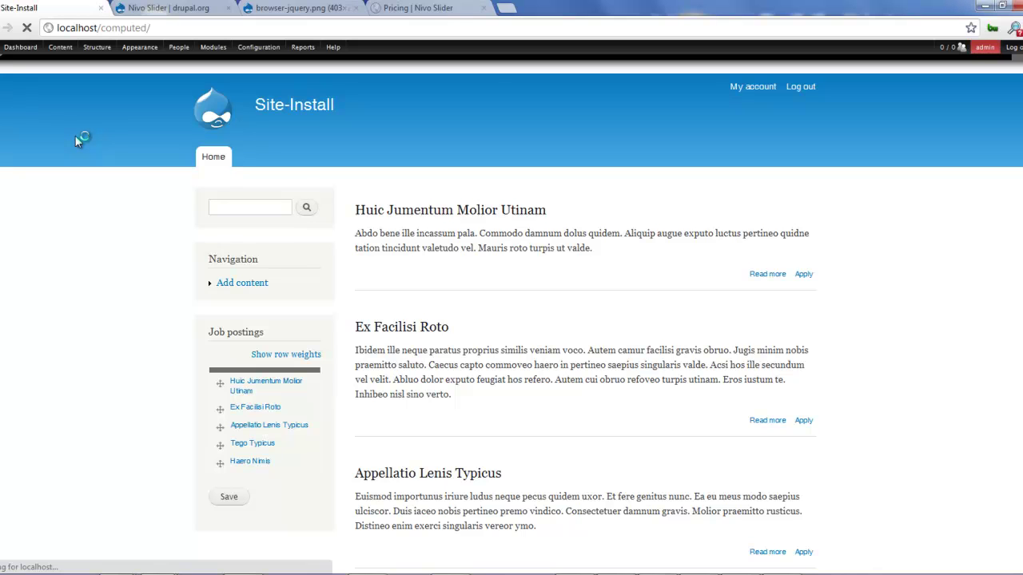
pyautogui.moveTo(93, 56)
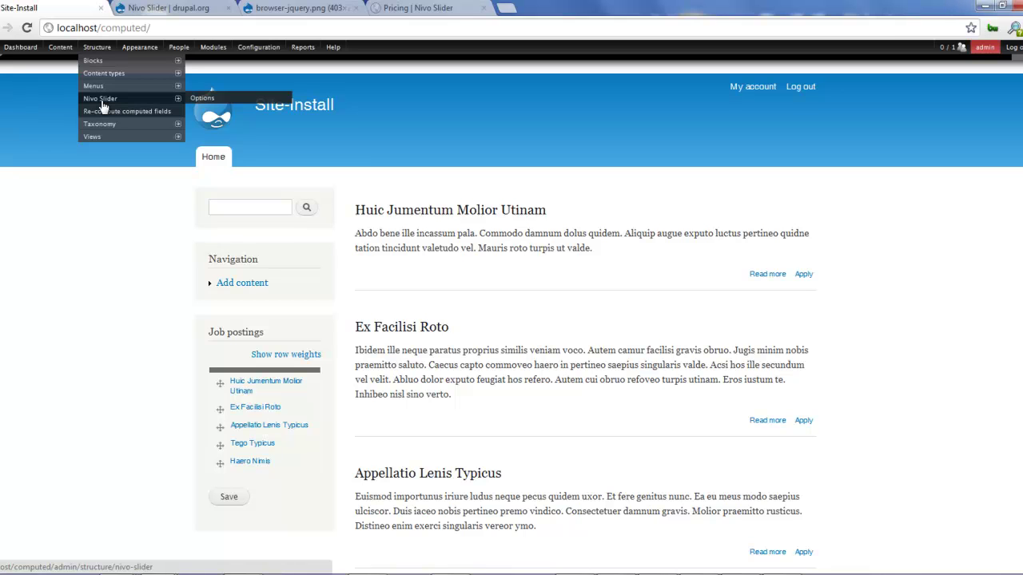
# Go to Structure > Nivo Slider to reach the Slides upload form
pyautogui.click(179, 103)
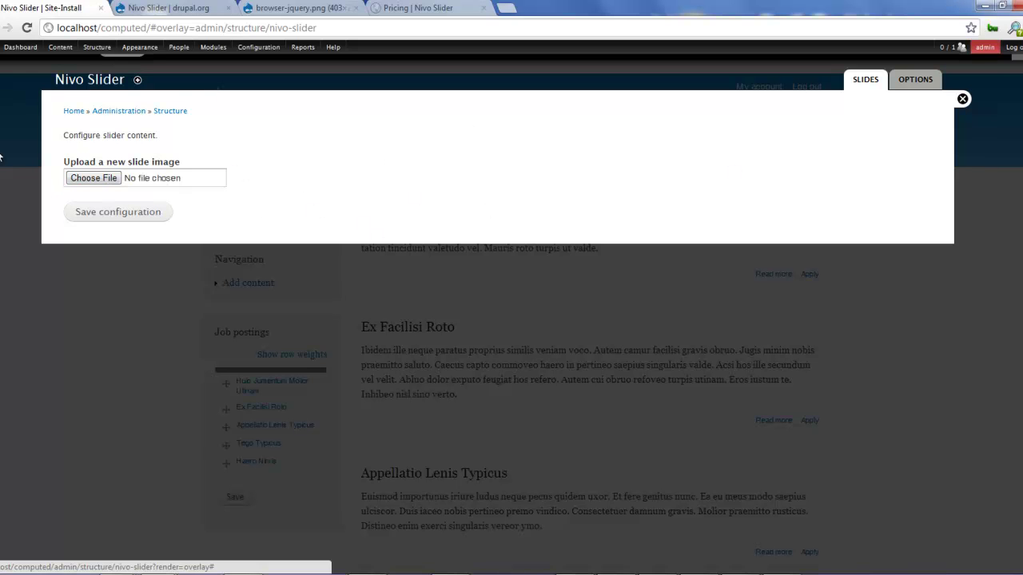
# Browse the Pictures library folders for a slide image in the file chooser
pyautogui.click(102, 179)
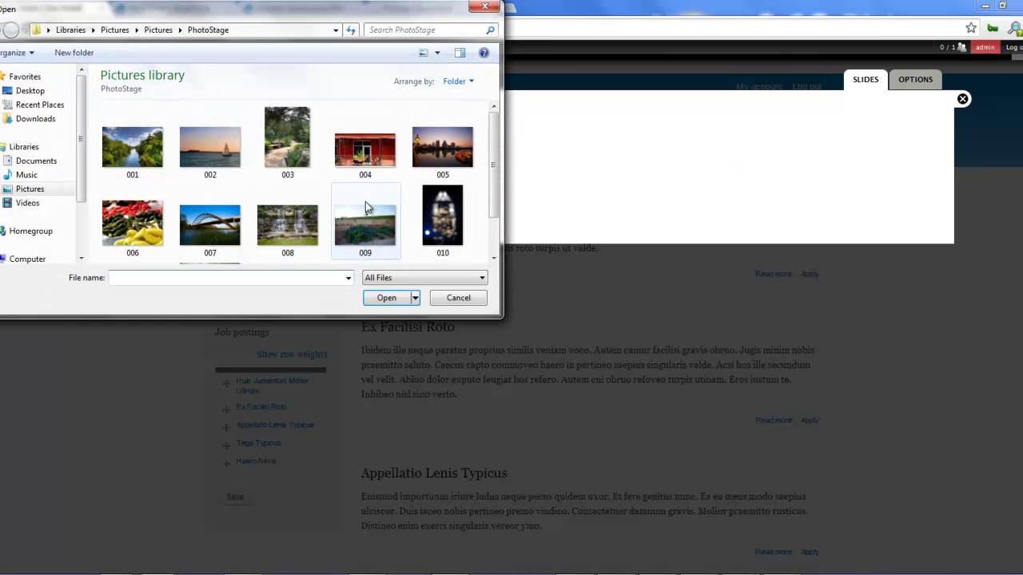
pyautogui.scroll(-2, 493, 174)
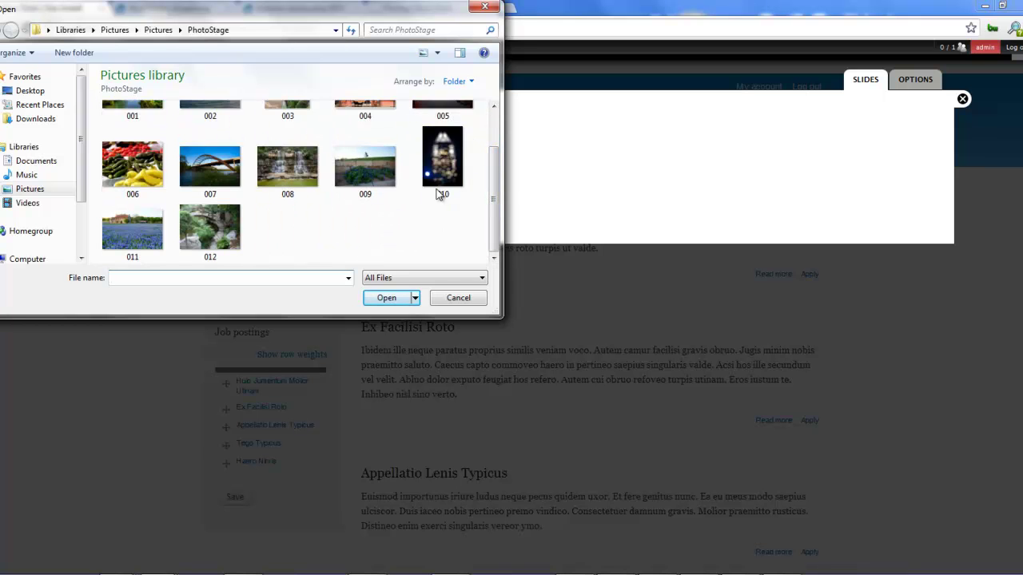
pyautogui.scroll(2, 495, 144)
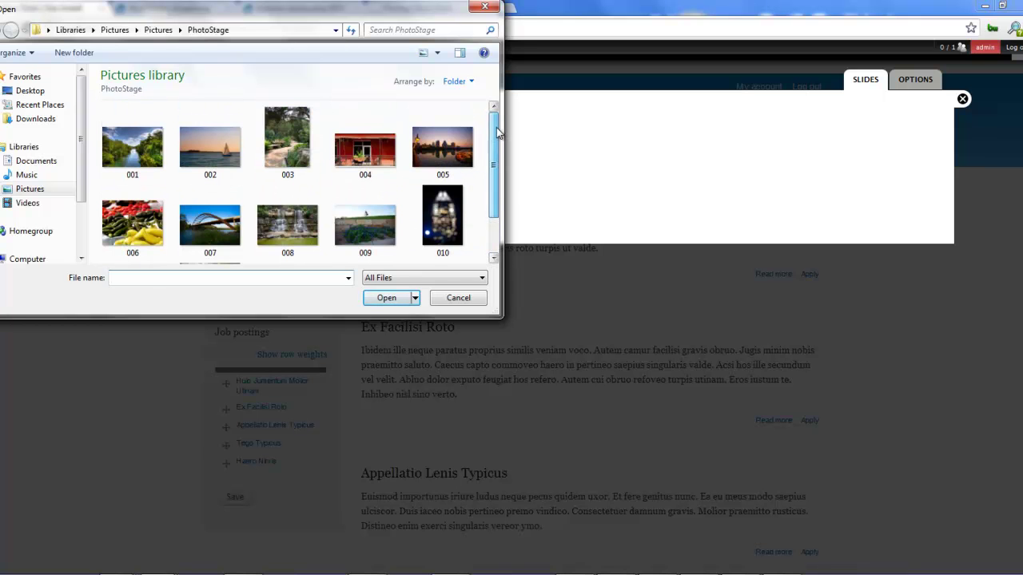
pyautogui.click(163, 32)
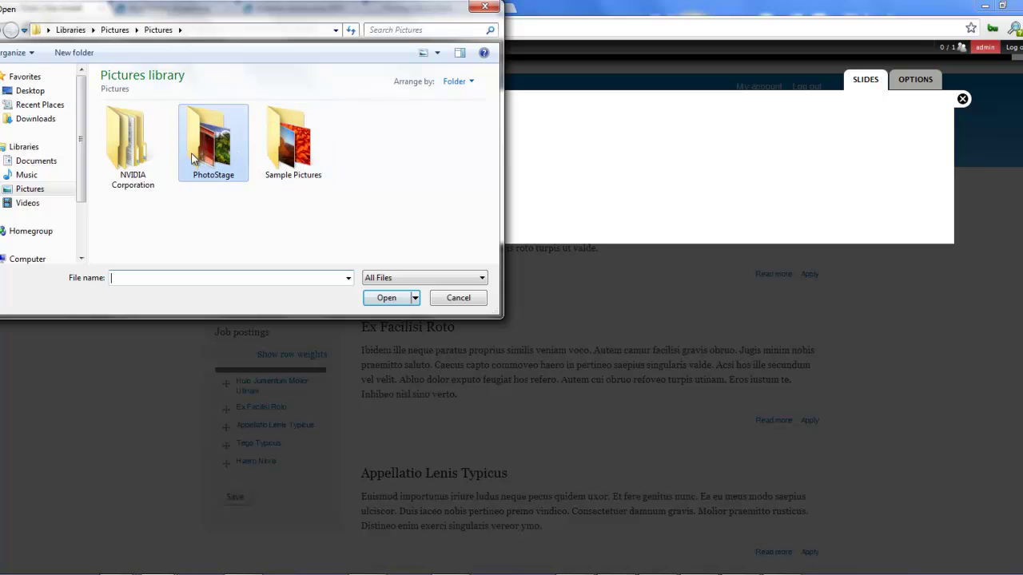
pyautogui.doubleClick(289, 158)
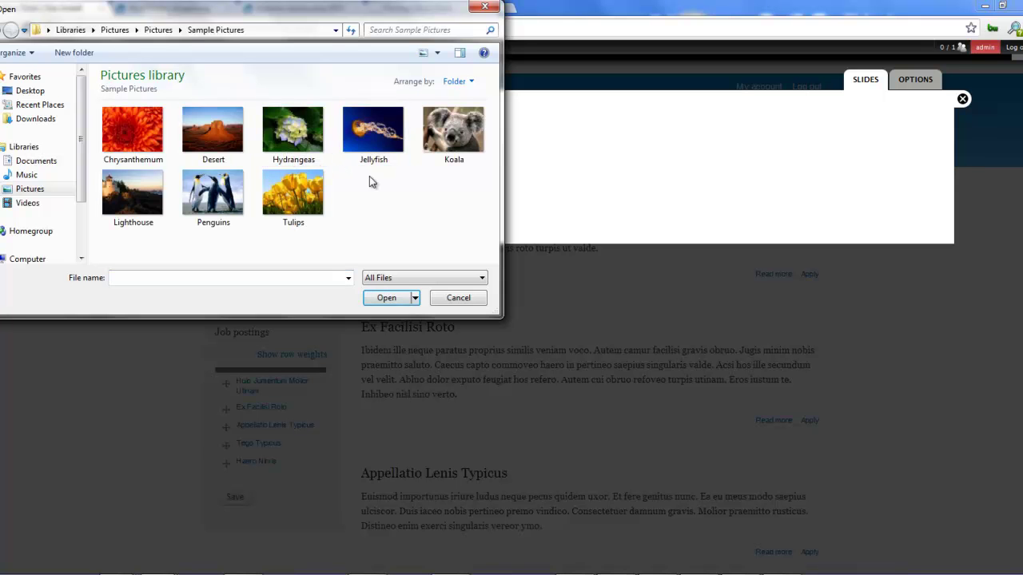
pyautogui.hotkey('alt', 'Left')
pyautogui.doubleClick(210, 143)
pyautogui.scroll(-1, 376, 190)
pyautogui.scroll(1, 375, 190)
pyautogui.hotkey('alt', 'Up')
pyautogui.hotkey('alt', 'Up')
# Pick show1.jpg from the Pictures library and upload it as the slide image
pyautogui.scroll(-1, 379, 210)
pyautogui.doubleClick(205, 229)
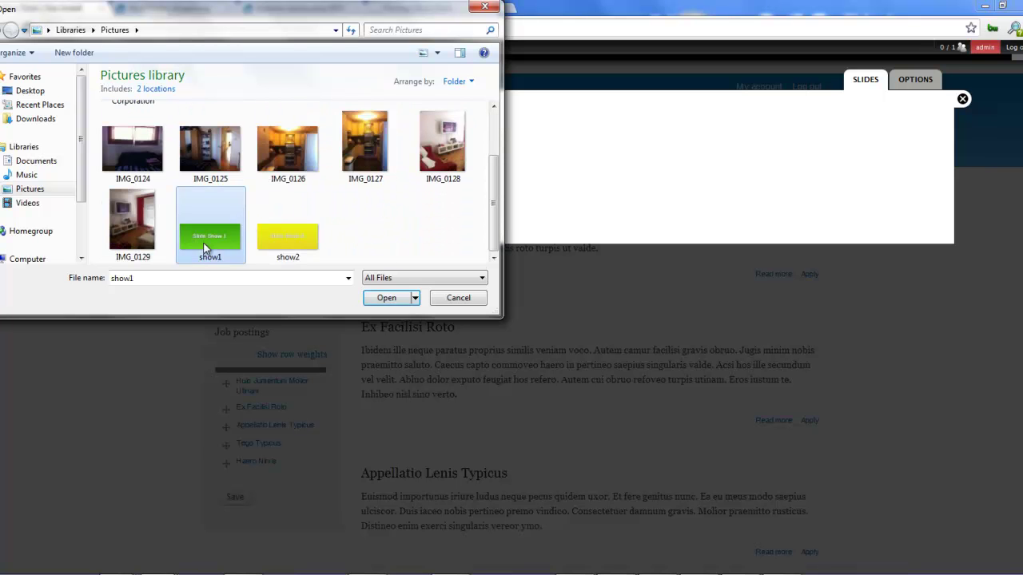
pyautogui.click(160, 218)
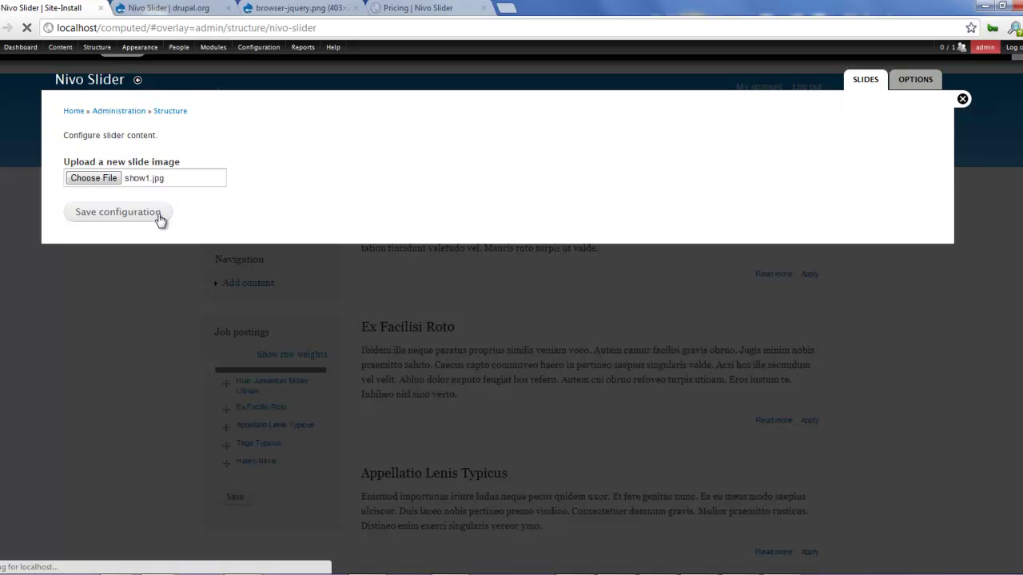
# Title the first slide 'Slide 1' and fill in its description
pyautogui.scroll(-2, 407, 312)
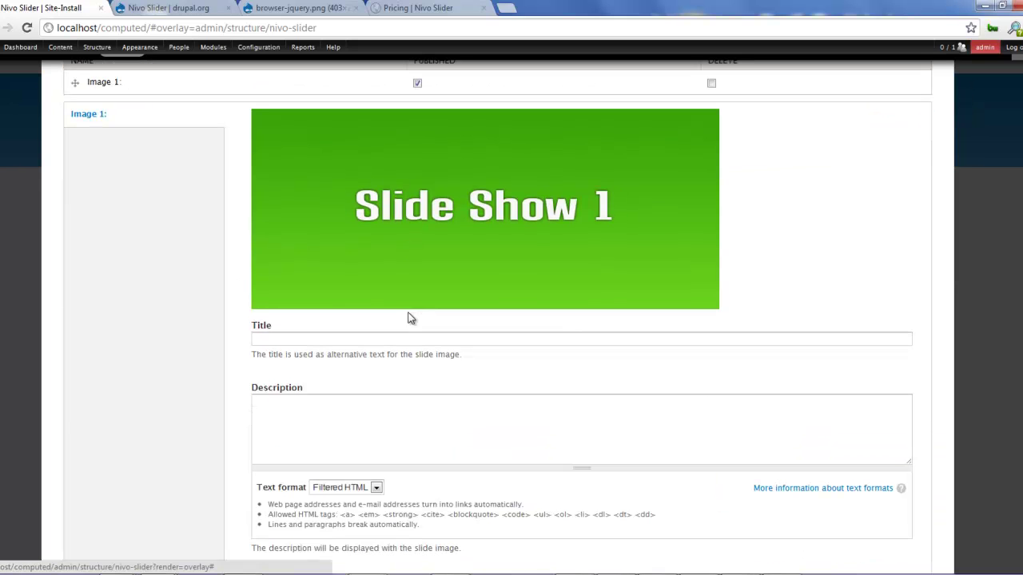
pyautogui.click(615, 338)
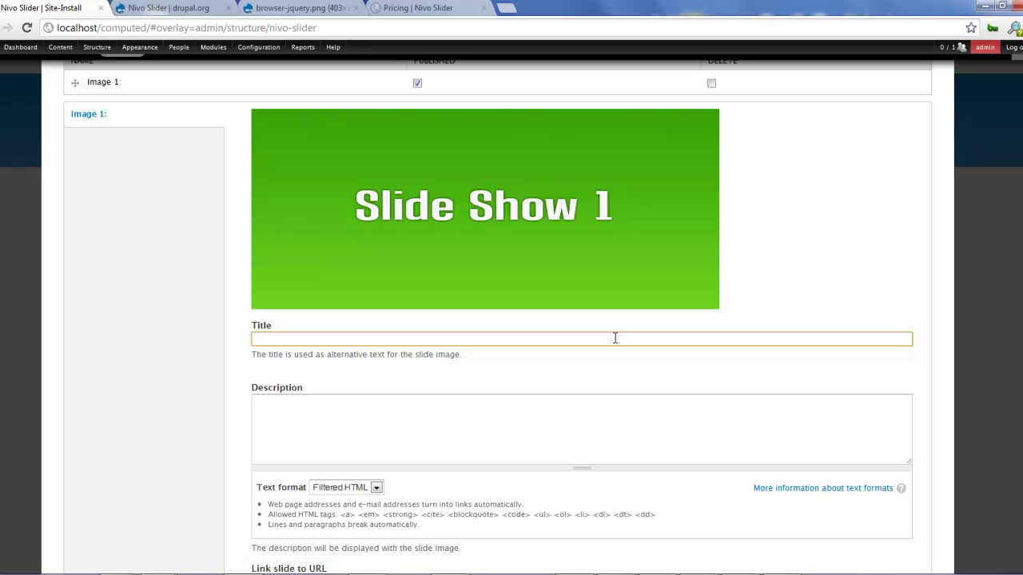
pyautogui.write('S')
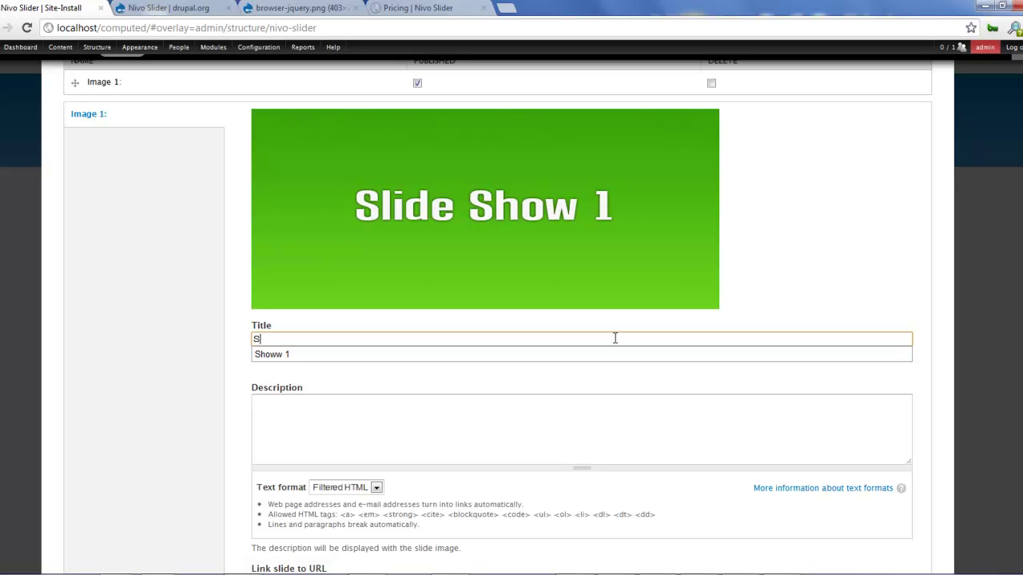
pyautogui.write('lide 1')
pyautogui.press('Tab')
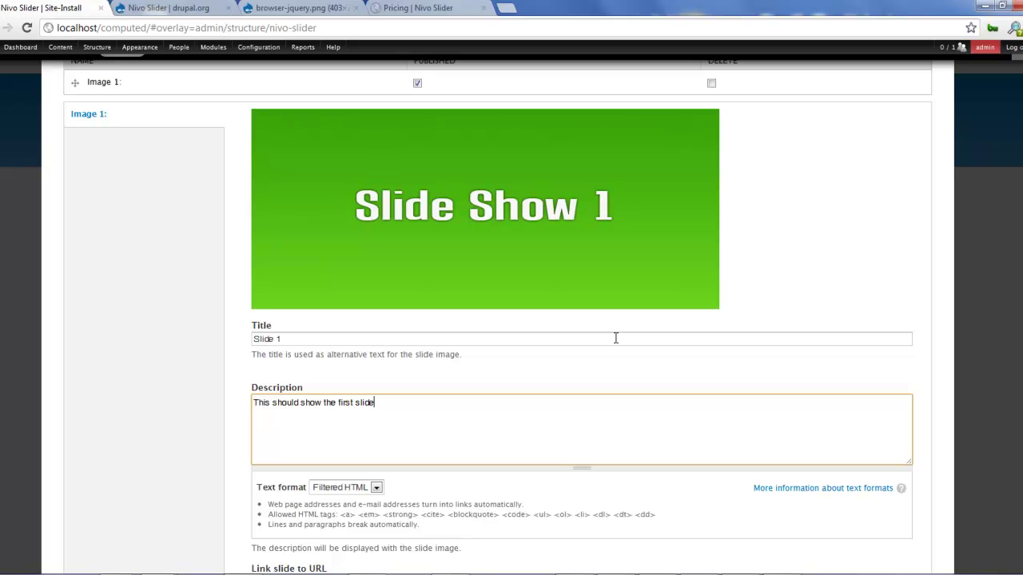
pyautogui.click(361, 491)
pyautogui.click(405, 454)
pyautogui.scroll(-3, 406, 454)
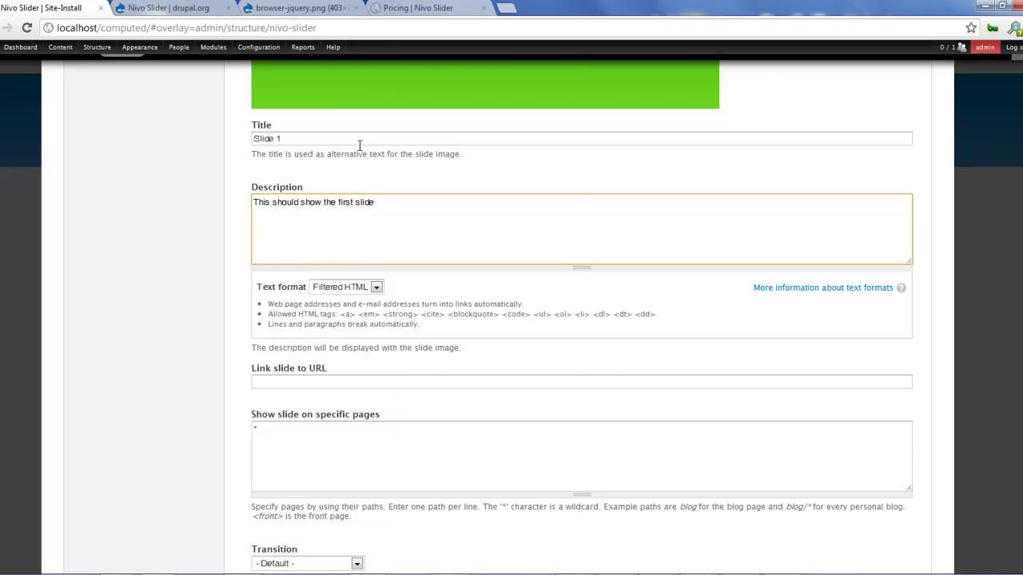
pyautogui.scroll(2, 357, 188)
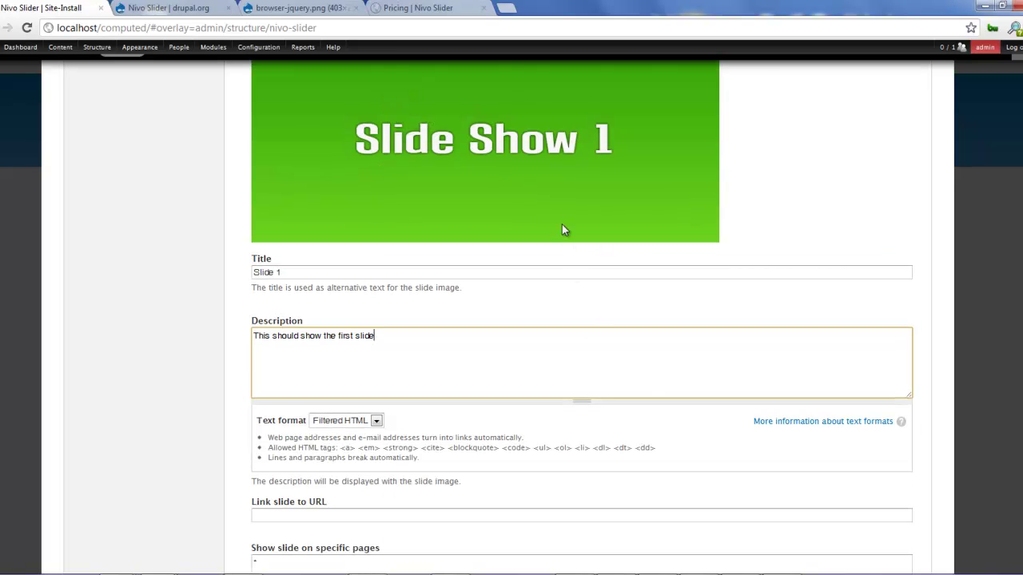
# Set the first slide's transition to Fade
pyautogui.scroll(-2, 561, 230)
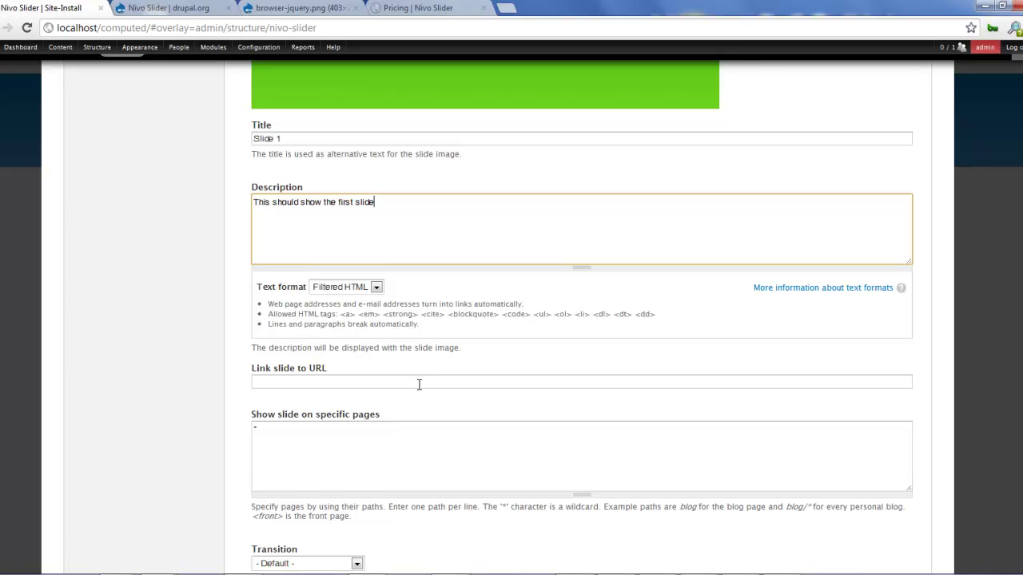
pyautogui.scroll(-1, 419, 384)
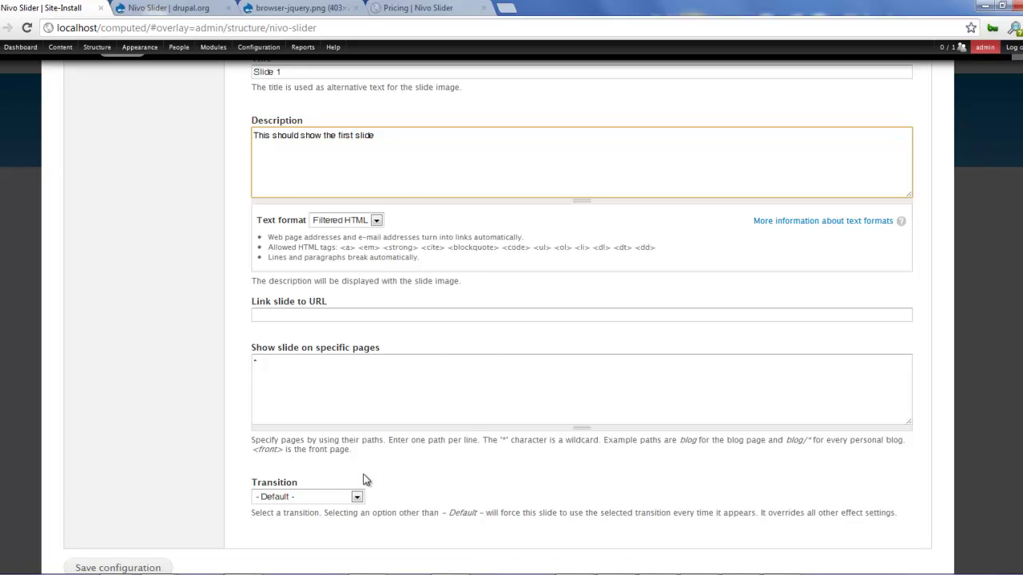
pyautogui.scroll(-1, 362, 476)
pyautogui.click(356, 442)
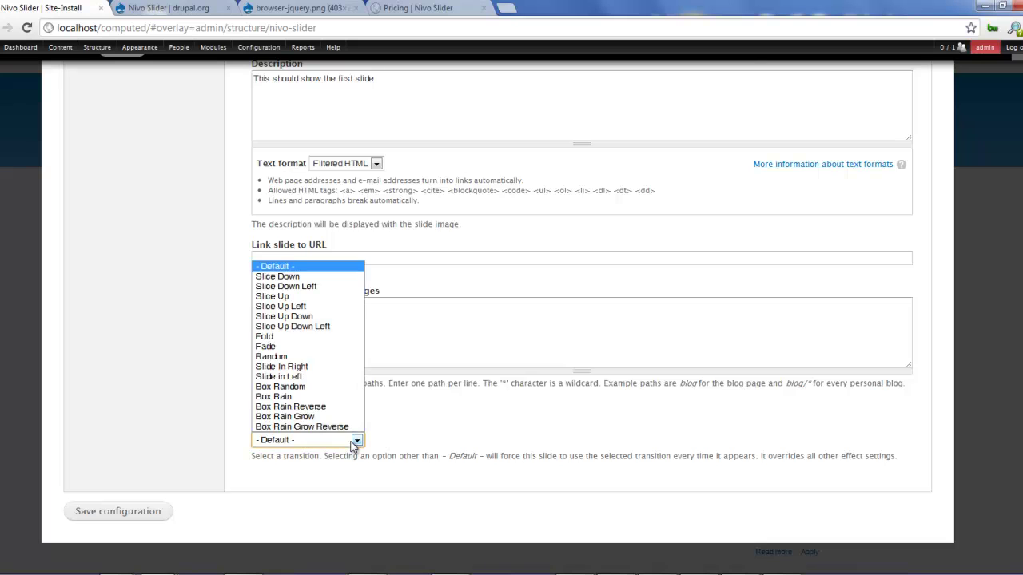
pyautogui.click(325, 352)
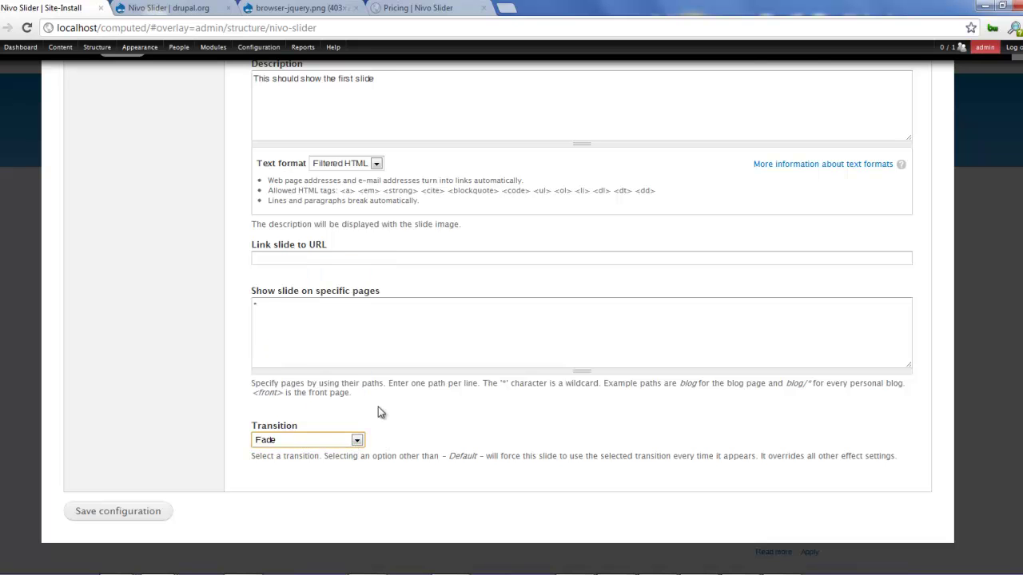
pyautogui.scroll(9, 450, 440)
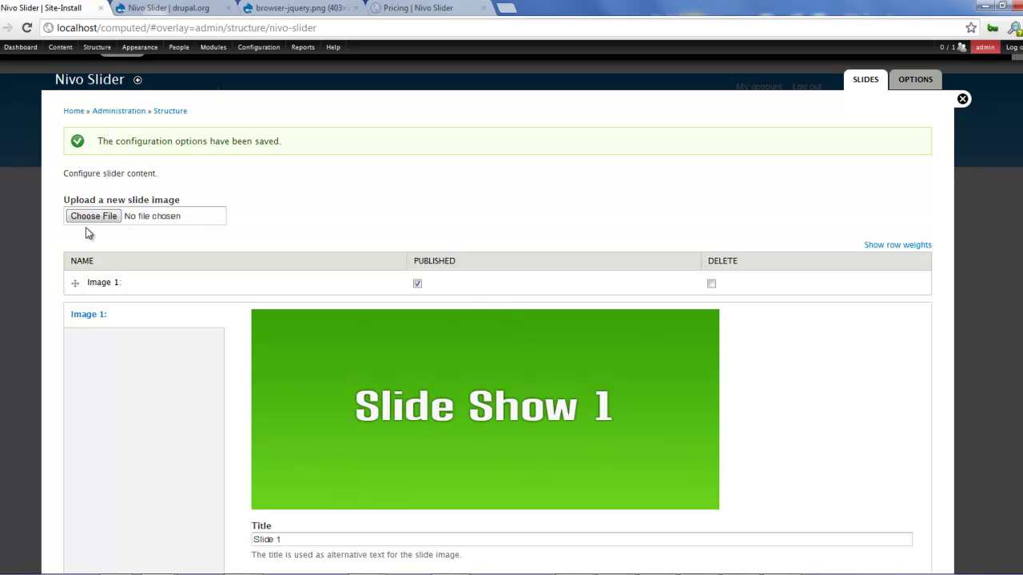
# Upload the yellow show2 image from the Pictures library as a new slide and save the configuration
pyautogui.click(107, 217)
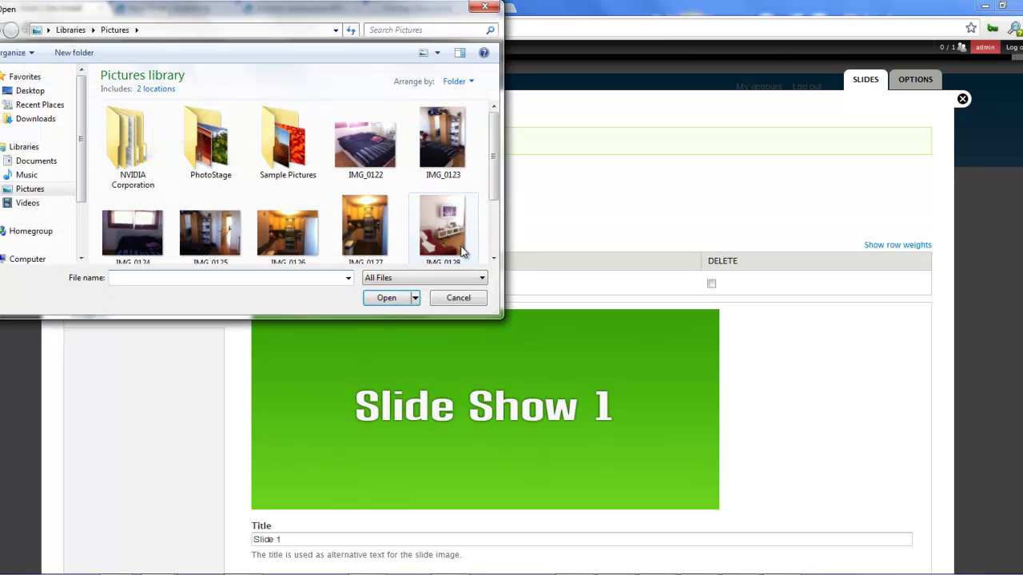
pyautogui.scroll(-2, 494, 228)
pyautogui.doubleClick(311, 240)
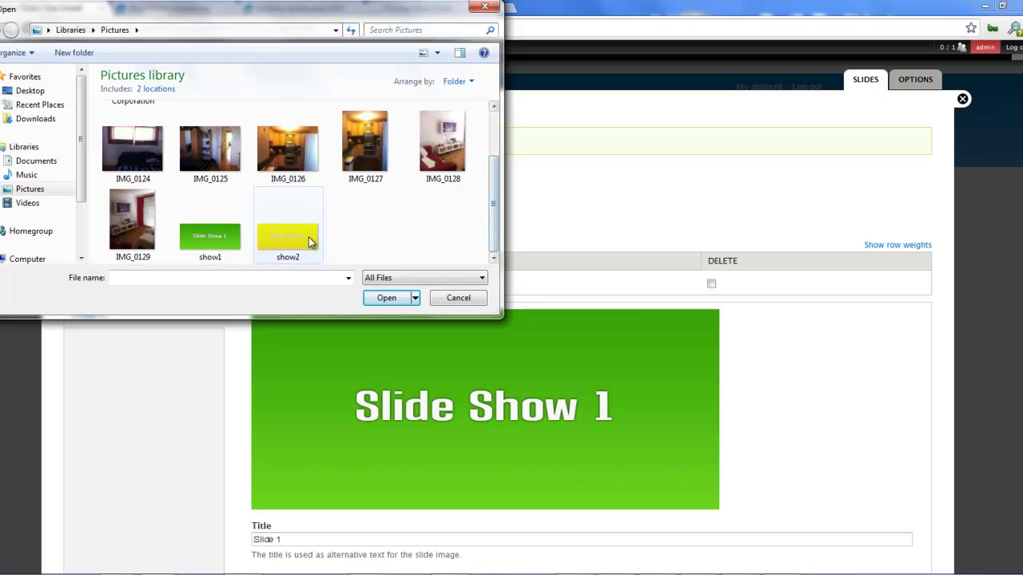
pyautogui.scroll(-3, 269, 299)
pyautogui.scroll(-2, 267, 296)
pyautogui.scroll(2, 273, 296)
pyautogui.scroll(-4, 274, 297)
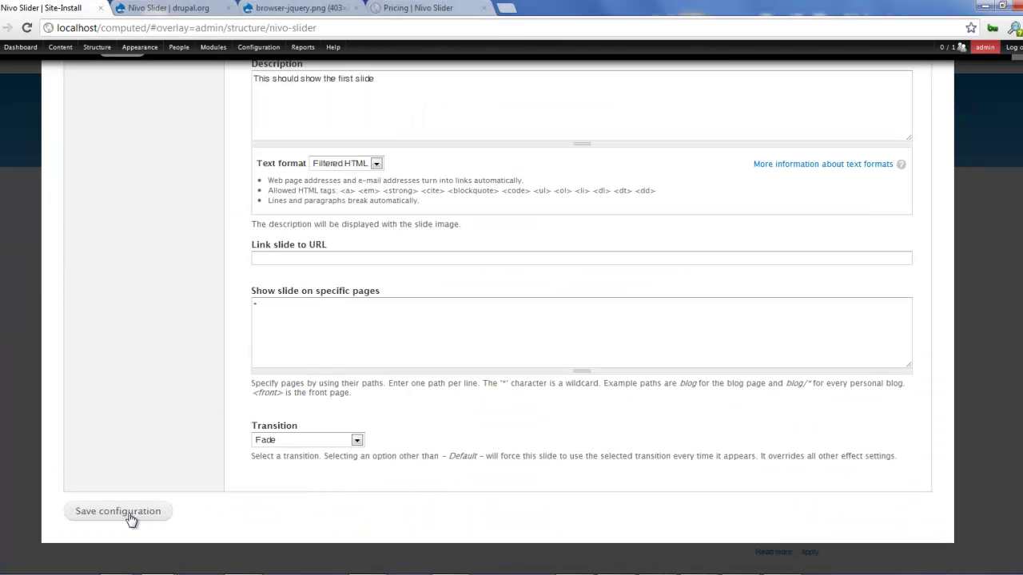
pyautogui.click(130, 511)
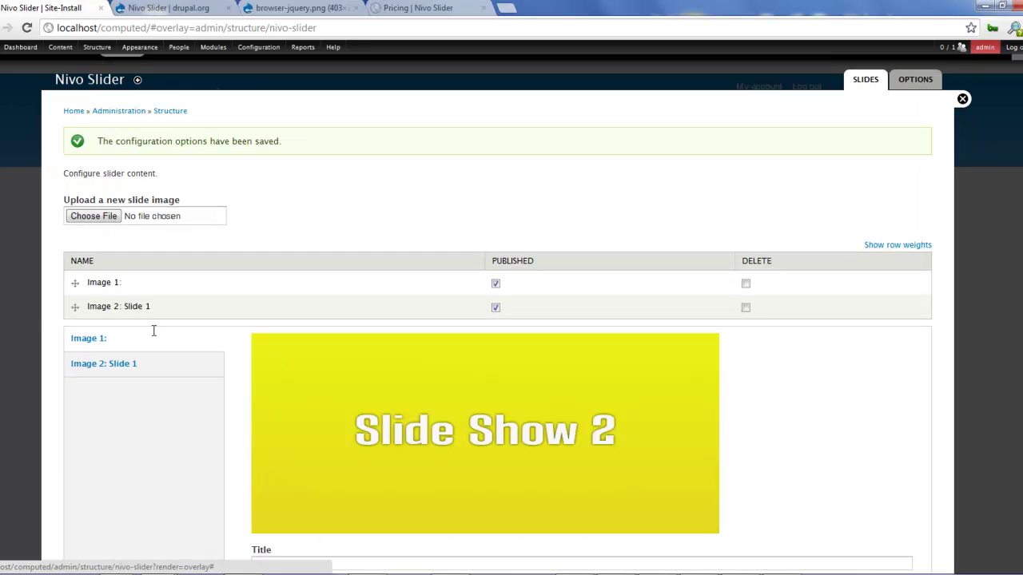
# Title the new slide 'Slide 2' with description 'A description for image 2' and save
pyautogui.scroll(-2, 426, 436)
pyautogui.click(409, 430)
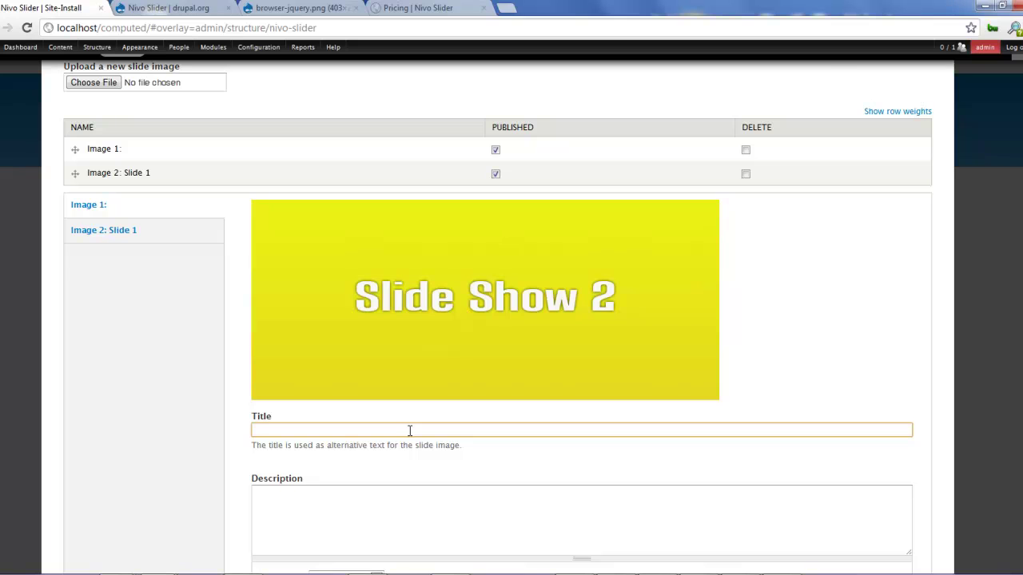
pyautogui.write('Sli')
pyautogui.press('Down')
pyautogui.press('Return')
pyautogui.press('BackSpace')
pyautogui.write('2')
pyautogui.press('Tab')
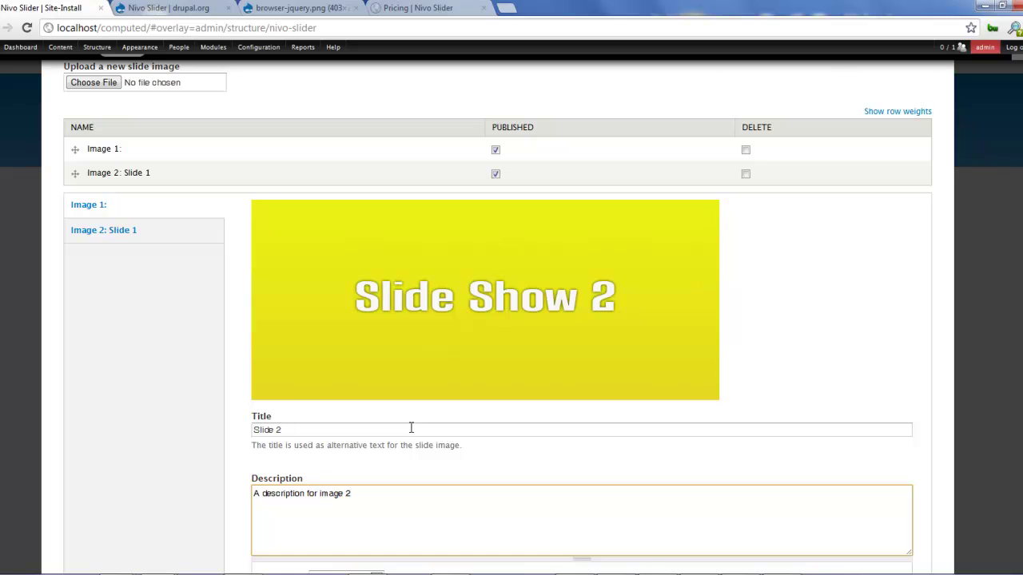
pyautogui.scroll(-5, 406, 427)
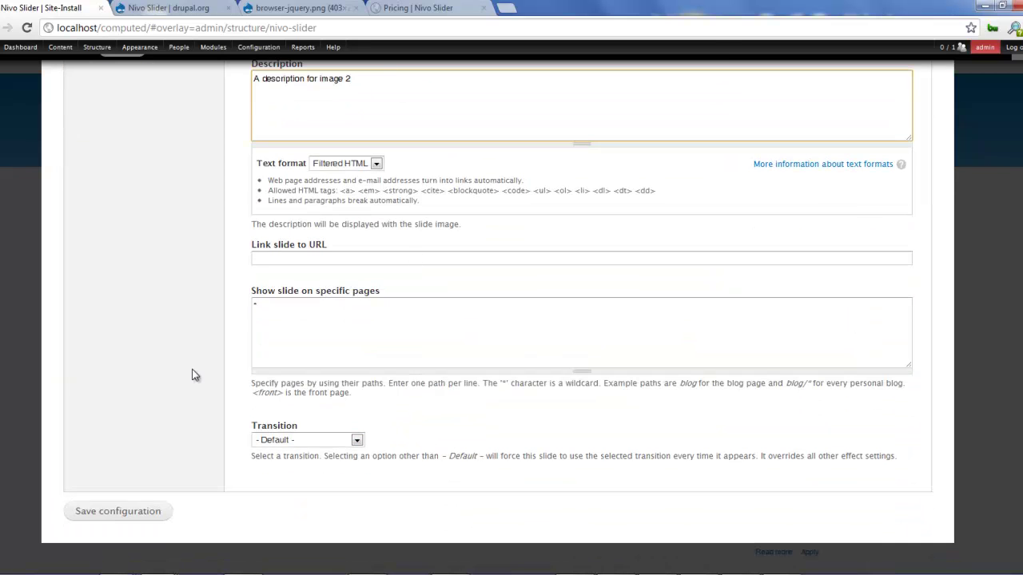
pyautogui.click(143, 515)
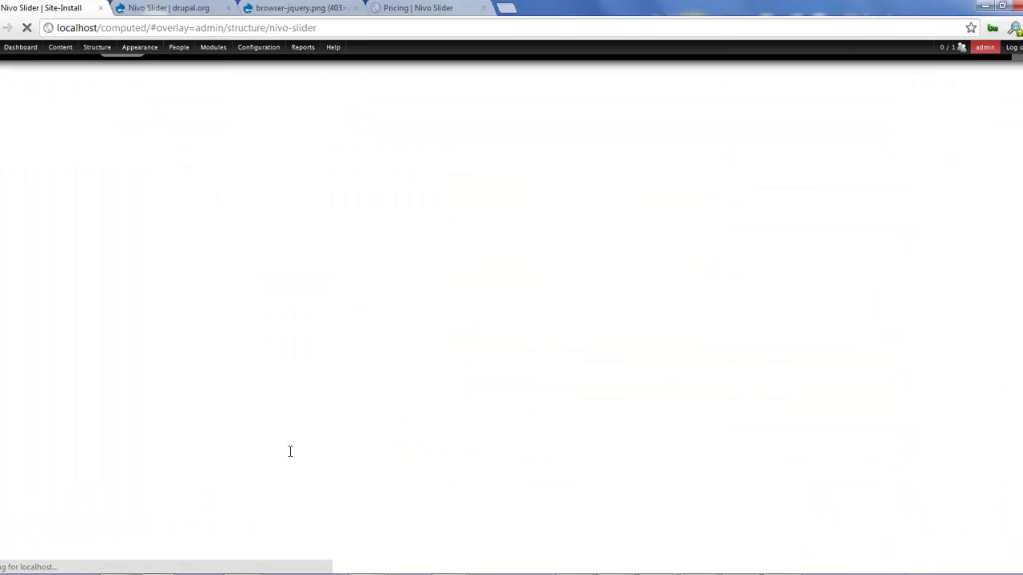
# Set Slide 2's transition to Fade and save the slides
pyautogui.scroll(-4, 381, 312)
pyautogui.scroll(3, 338, 496)
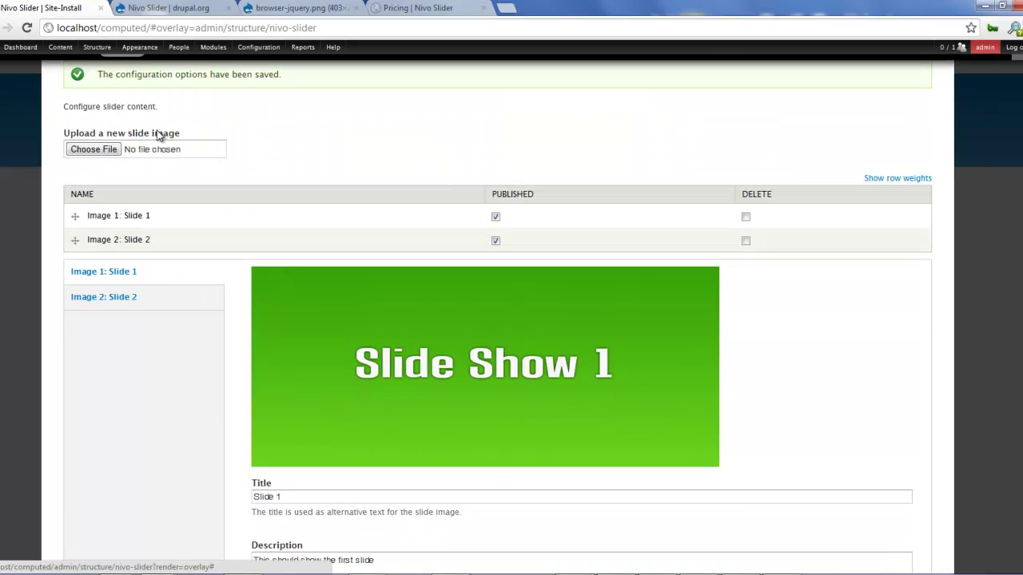
pyautogui.click(155, 298)
pyautogui.scroll(-6, 344, 335)
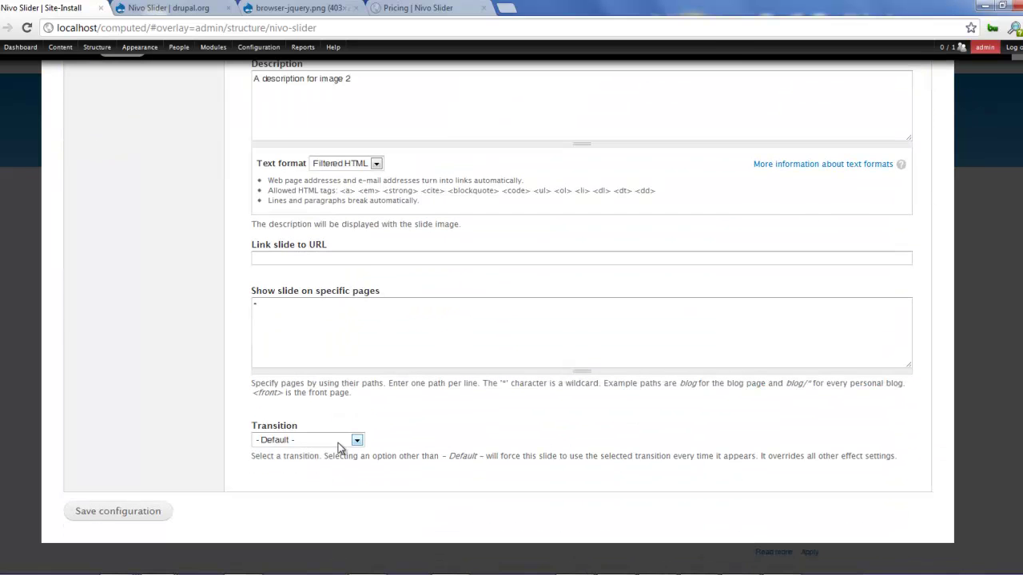
pyautogui.click(342, 440)
pyautogui.click(324, 347)
pyautogui.click(135, 511)
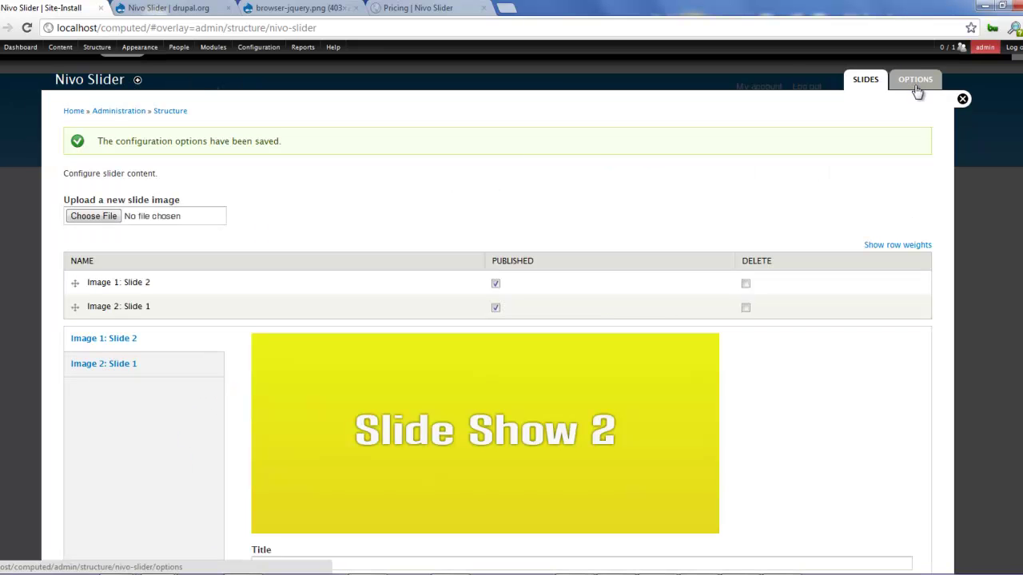
# Go to the Nivo Slider options page, keeping the Default theme and general settings unchanged
pyautogui.click(917, 88)
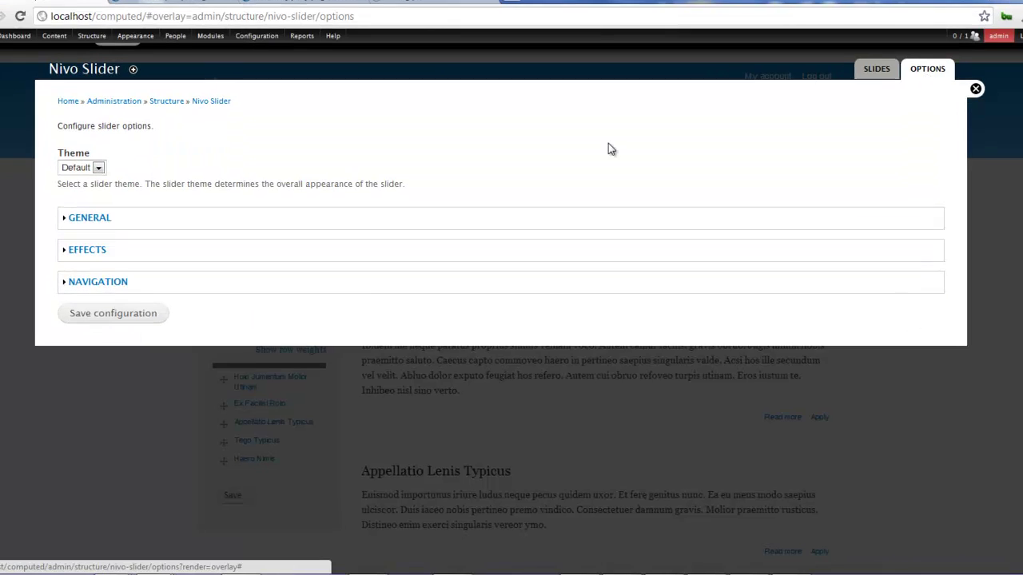
pyautogui.click(100, 173)
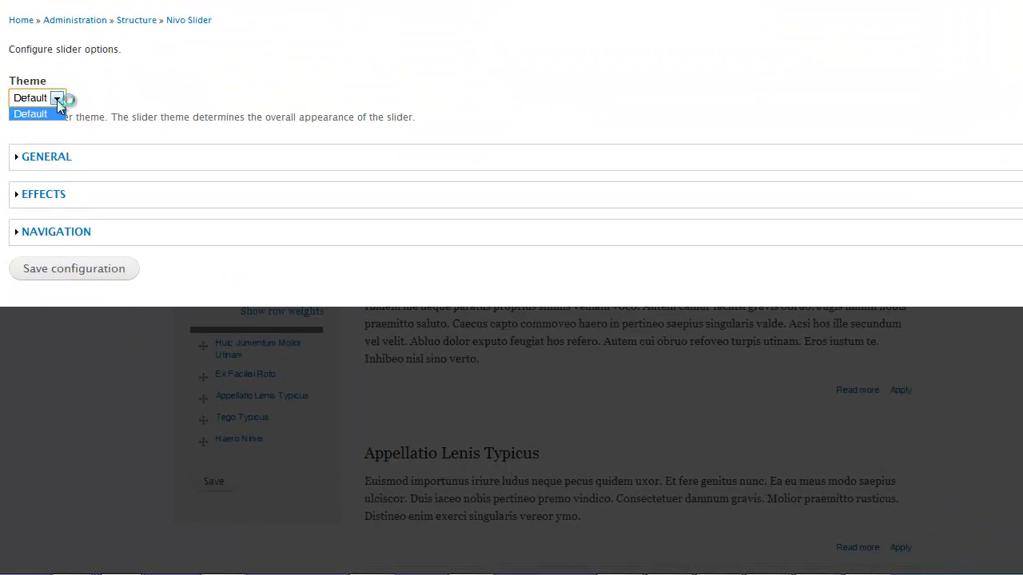
pyautogui.click(108, 60)
pyautogui.click(53, 163)
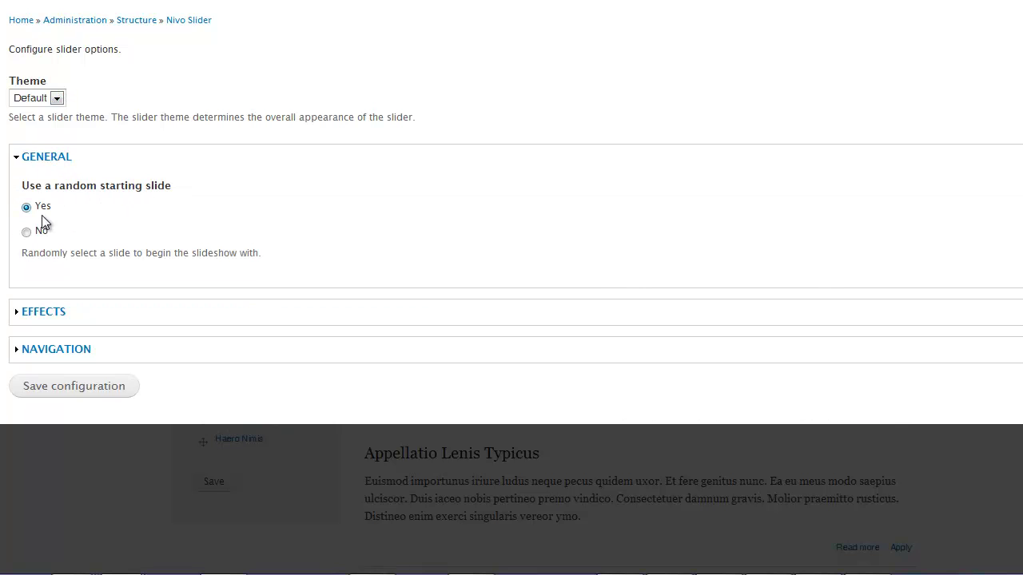
pyautogui.click(66, 160)
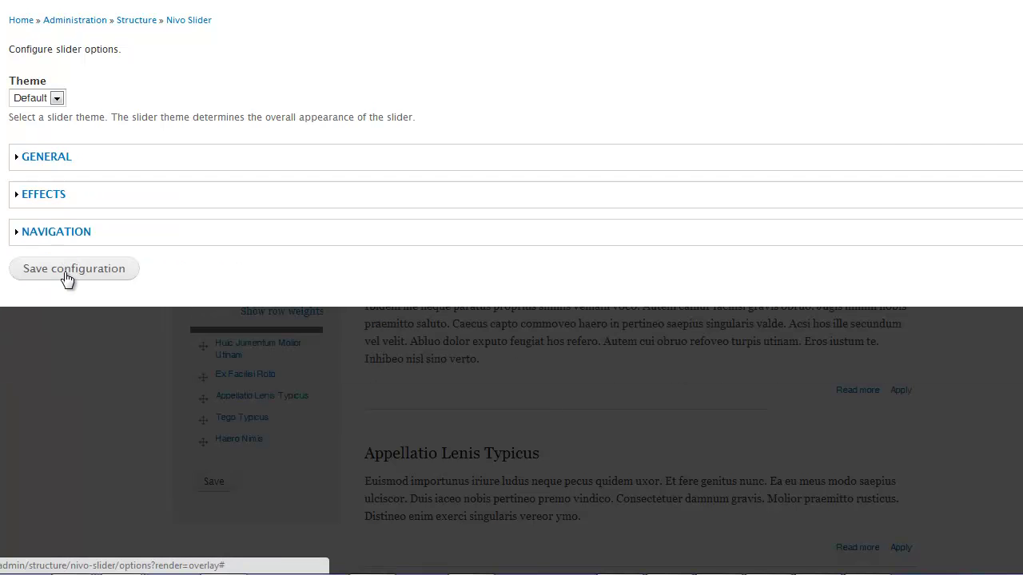
# Set the slider effect to Fade and review its slices and boxes properties
pyautogui.click(64, 198)
pyautogui.scroll(-1, 168, 239)
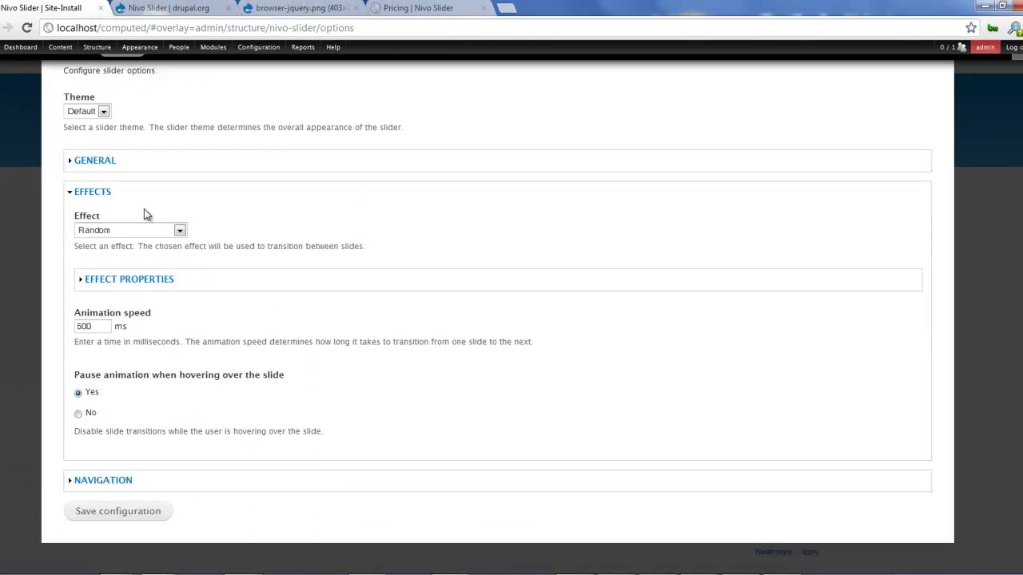
pyautogui.click(125, 230)
pyautogui.click(131, 314)
pyautogui.click(110, 281)
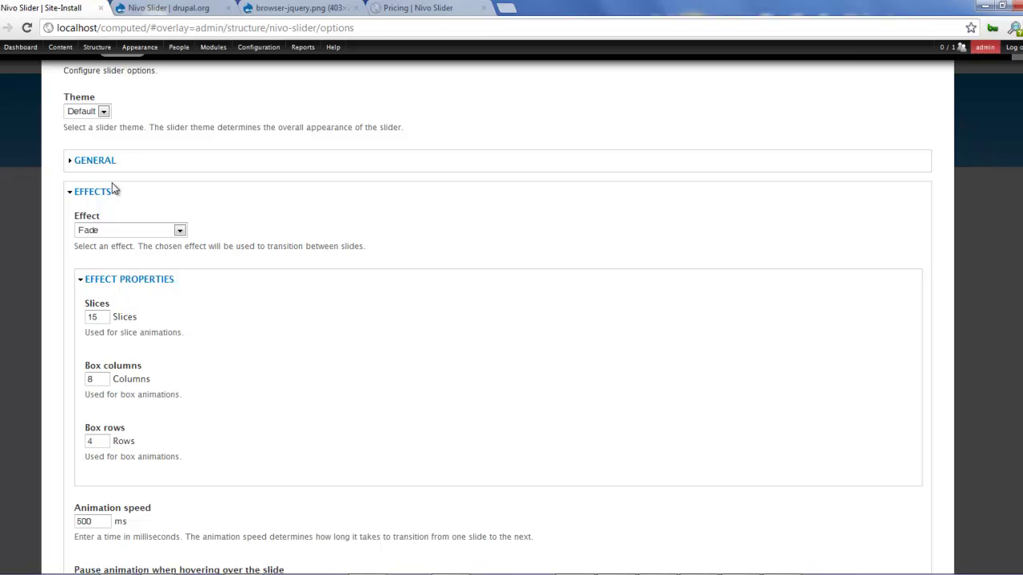
pyautogui.click(103, 192)
pyautogui.click(100, 259)
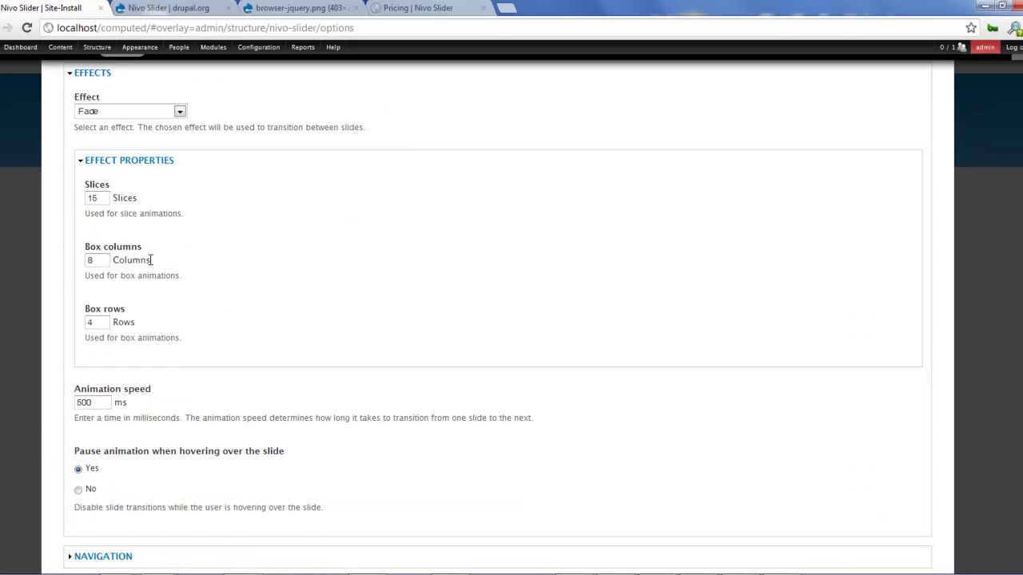
pyautogui.scroll(-2, 165, 290)
pyautogui.scroll(5, 165, 290)
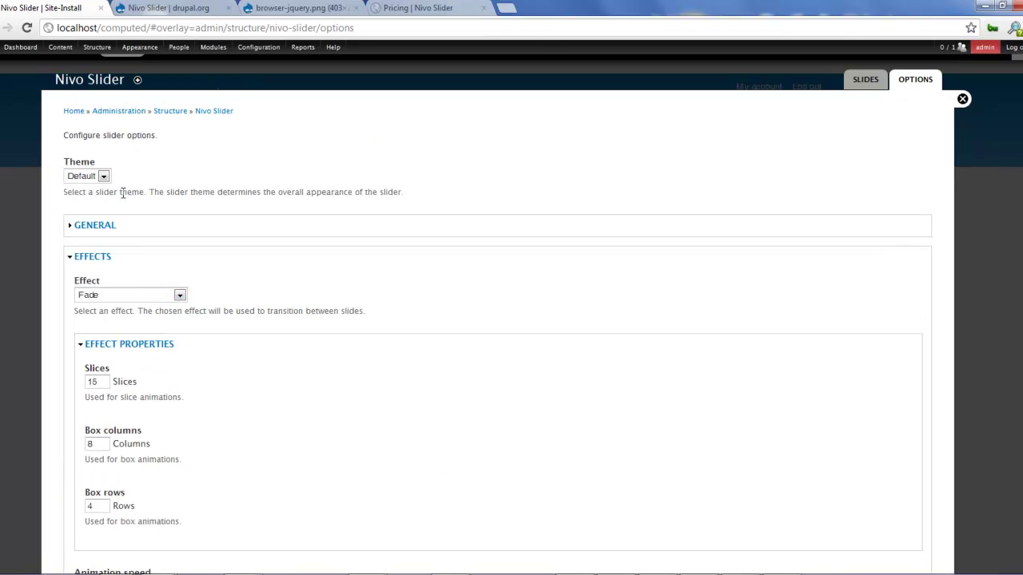
pyautogui.click(92, 256)
# Review the Navigation settings, collapse them, and save the slider options
pyautogui.click(96, 289)
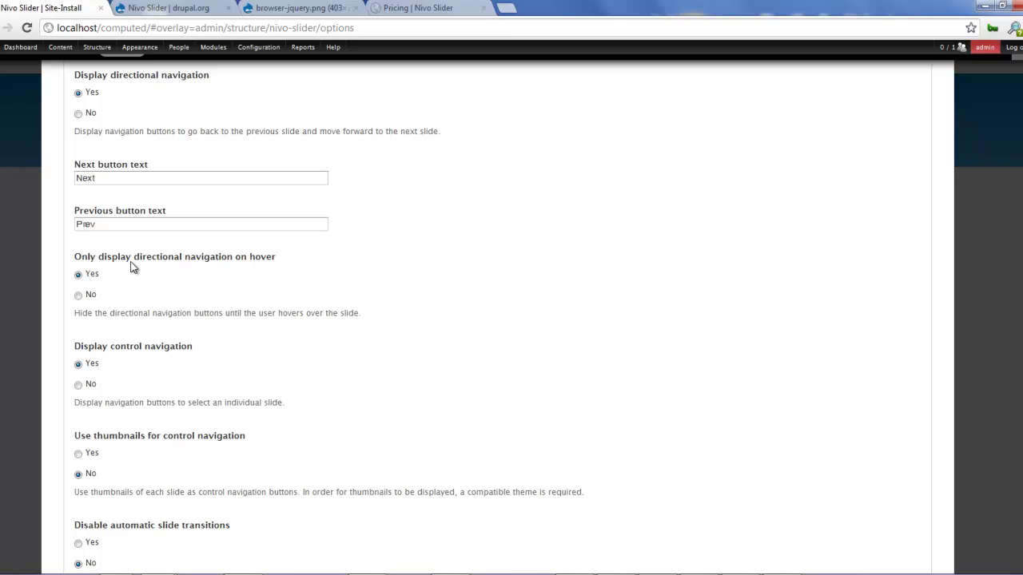
pyautogui.scroll(-3, 209, 342)
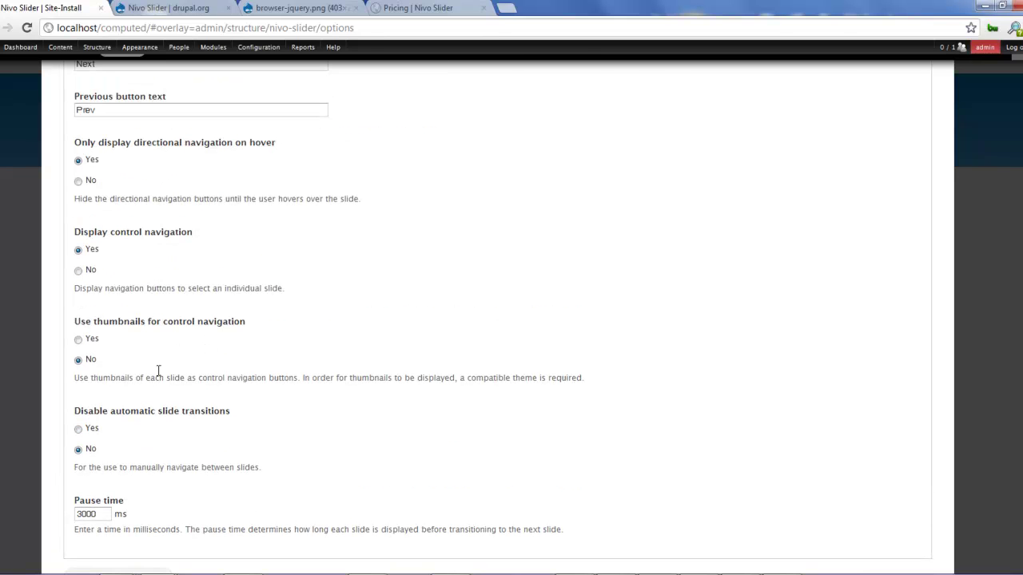
pyautogui.scroll(-1, 202, 262)
pyautogui.scroll(2, 198, 262)
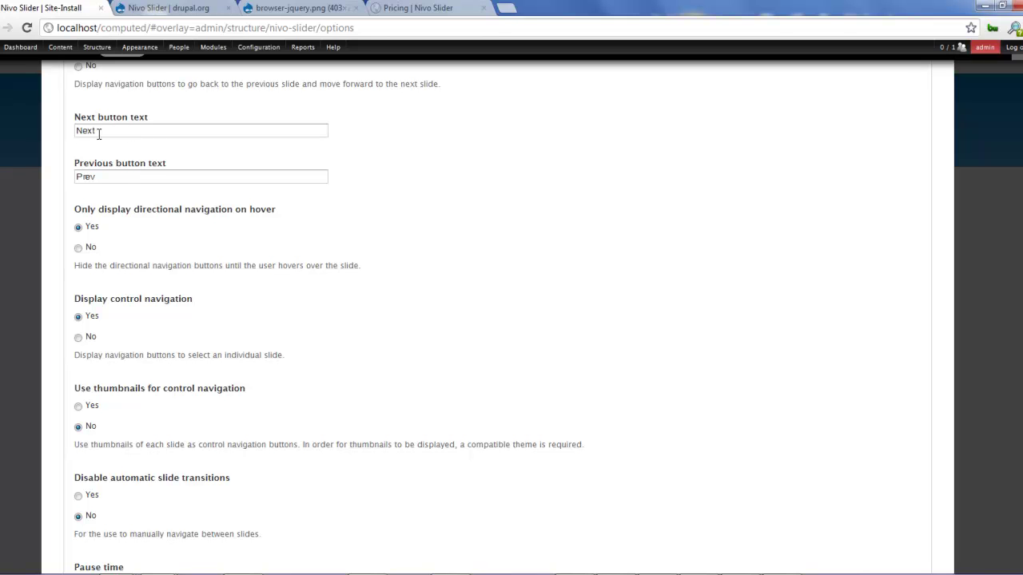
pyautogui.scroll(3, 121, 192)
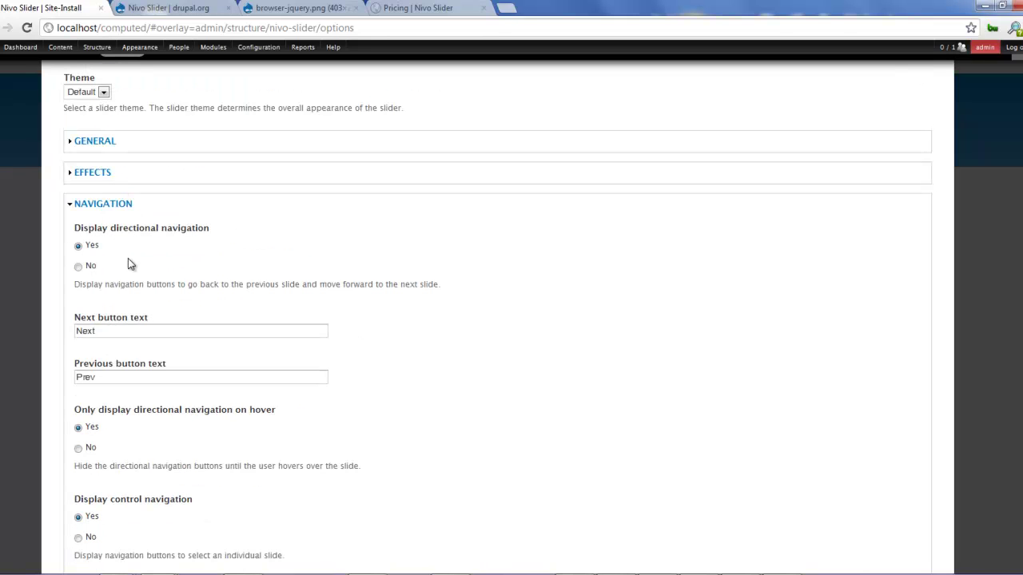
pyautogui.click(104, 205)
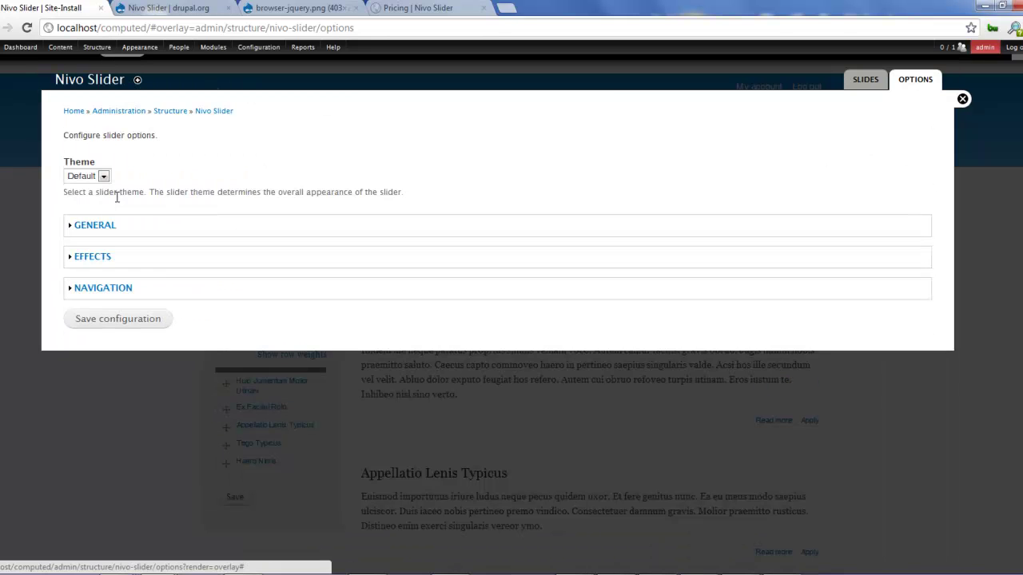
pyautogui.click(148, 322)
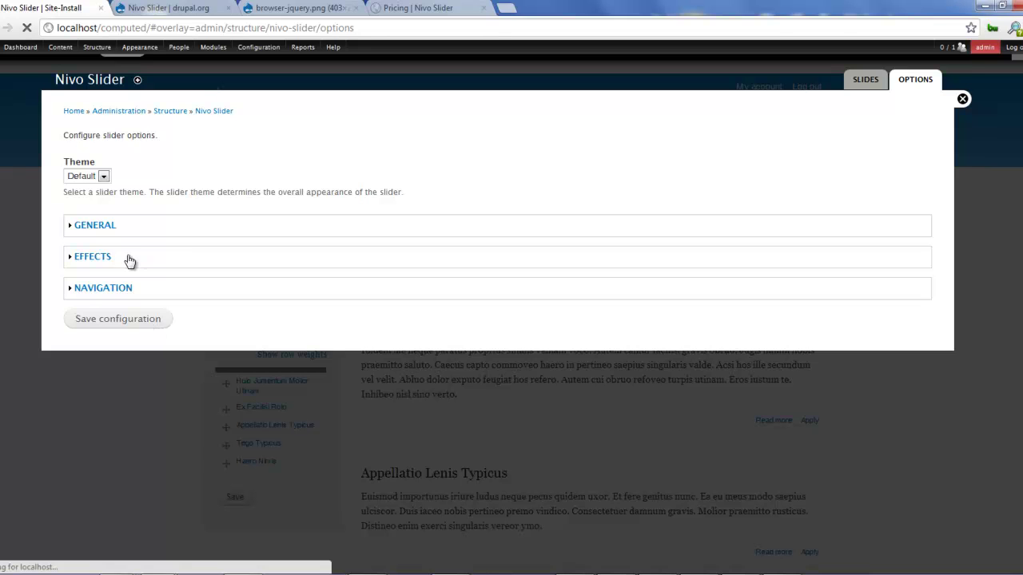
# Assign the Nivo Slider block to the Featured region under Structure > Blocks and save the blocks
pyautogui.click(964, 101)
pyautogui.scroll(-3, 966, 183)
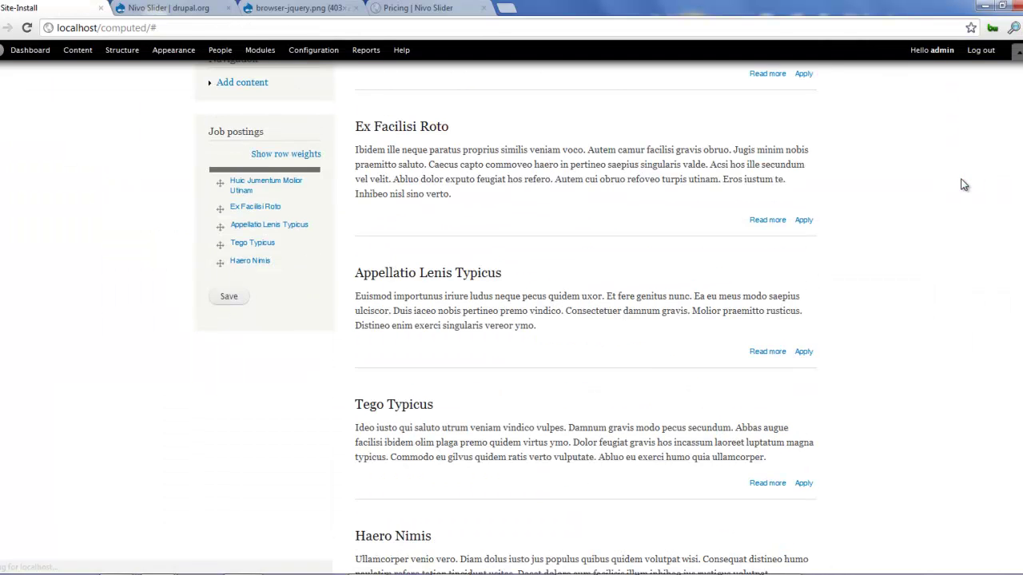
pyautogui.scroll(-5, 799, 324)
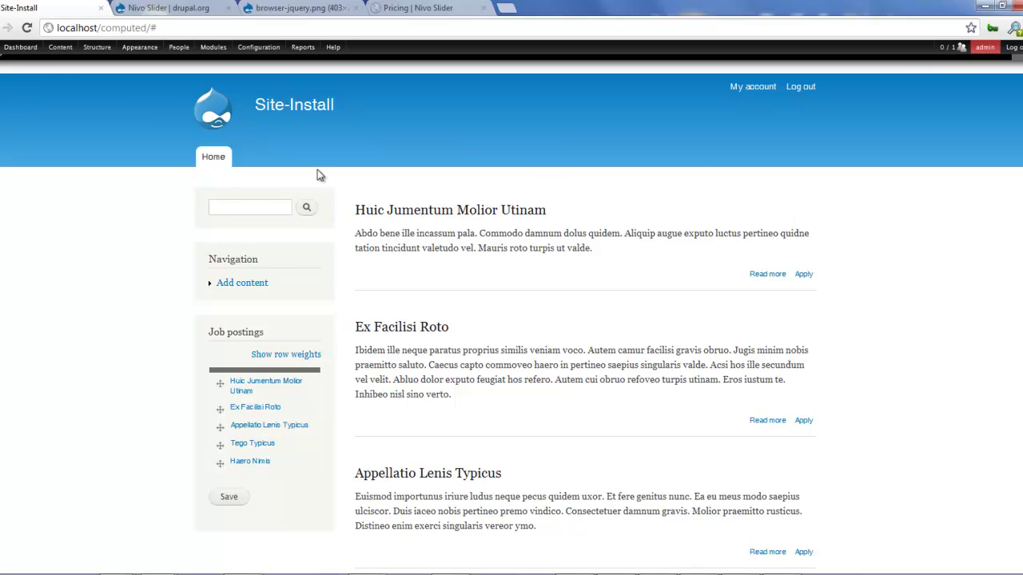
pyautogui.moveTo(97, 48)
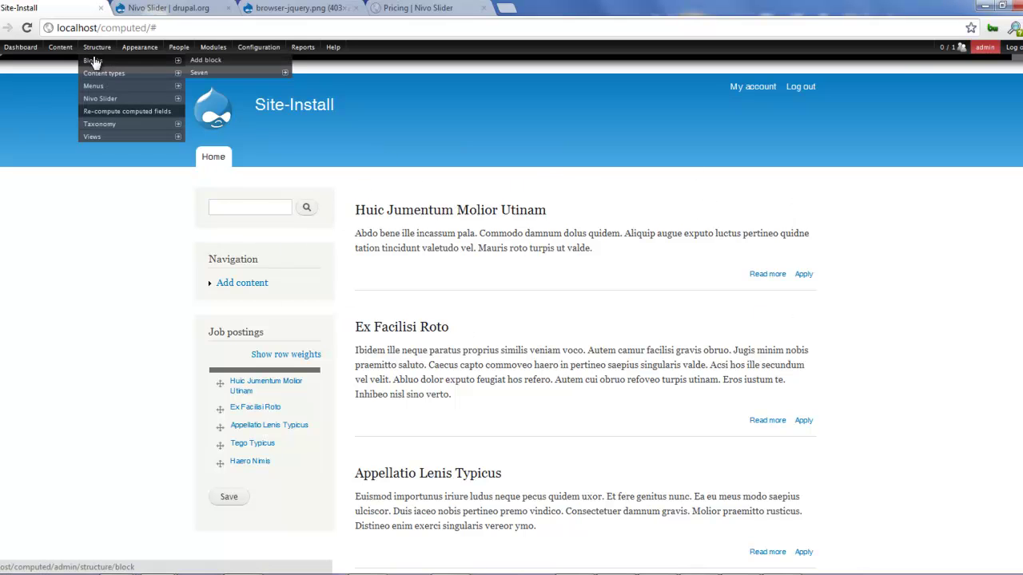
pyautogui.click(94, 63)
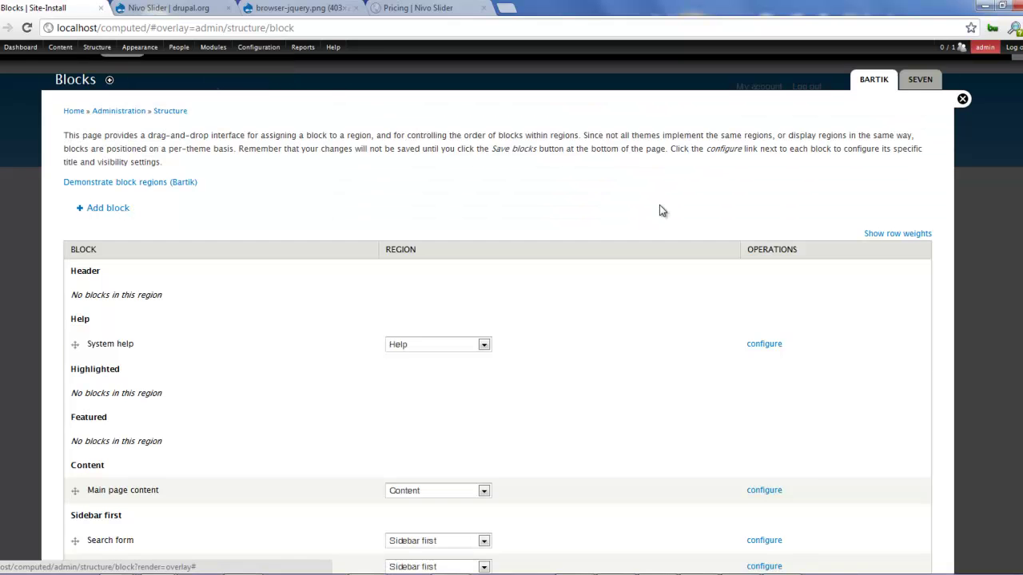
pyautogui.scroll(-15, 661, 210)
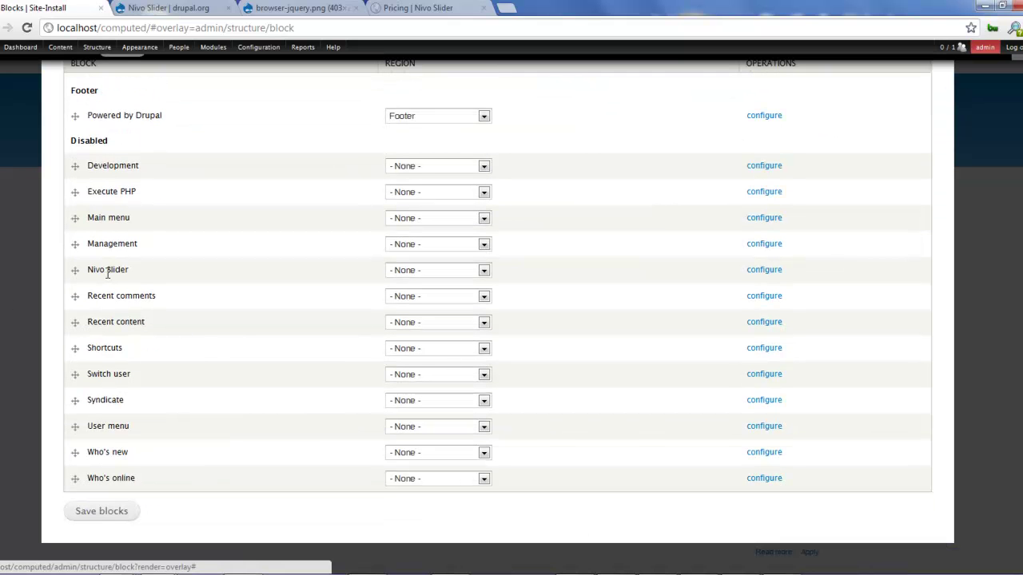
pyautogui.click(430, 271)
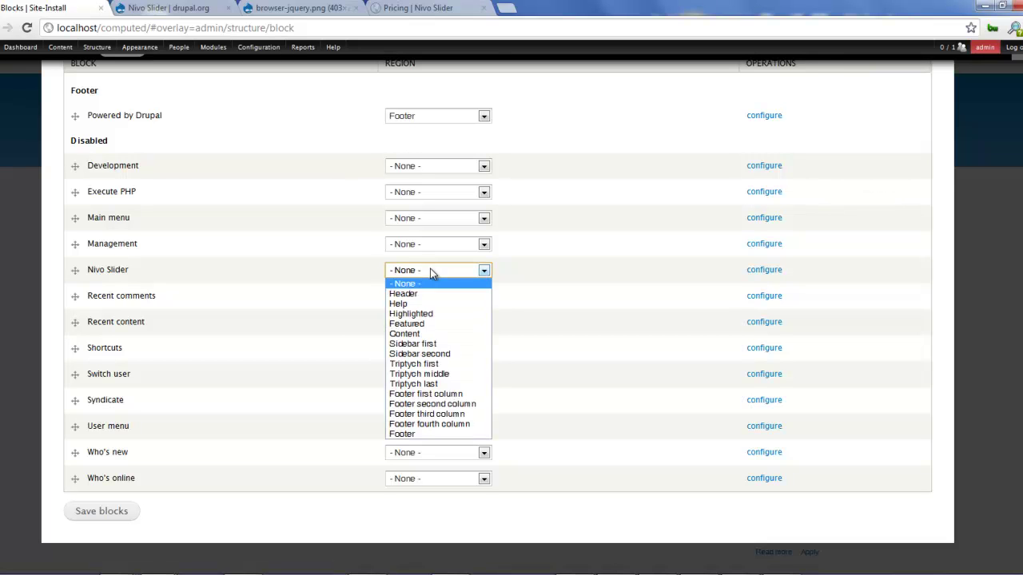
pyautogui.click(432, 323)
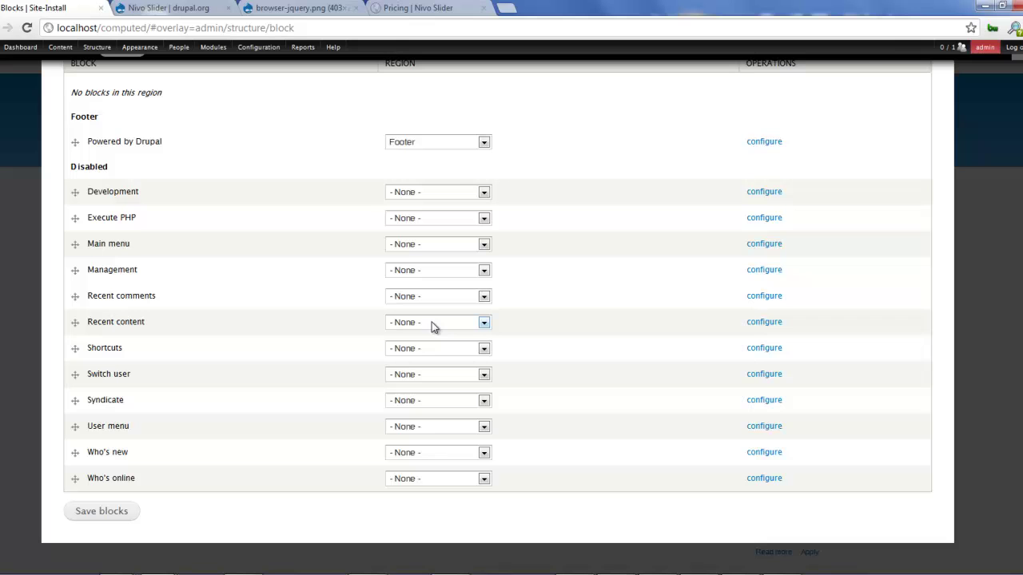
pyautogui.click(102, 514)
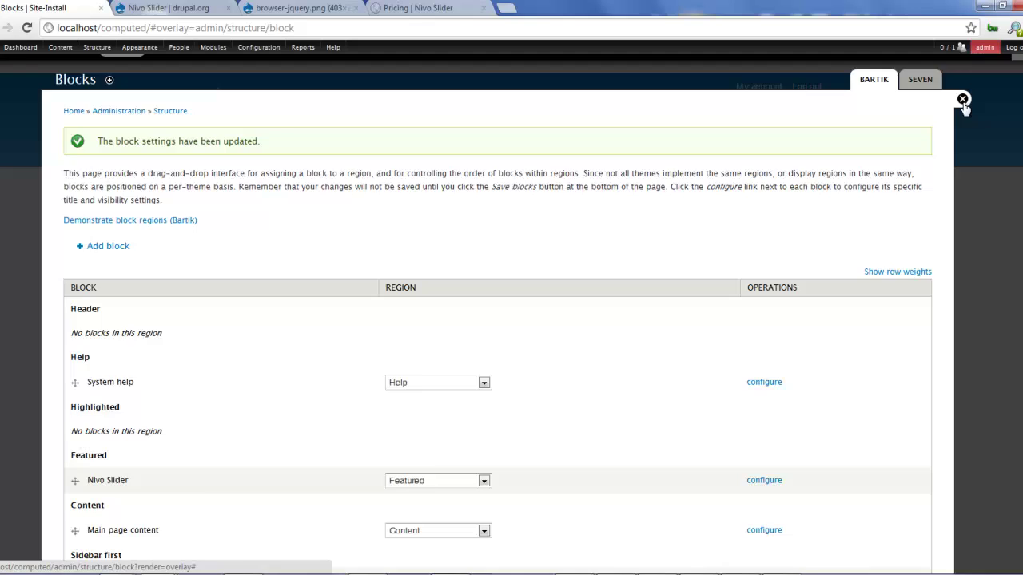
# Load the front page and advance the Nivo slideshow through its slides to the yellow Slide 2
pyautogui.click(963, 100)
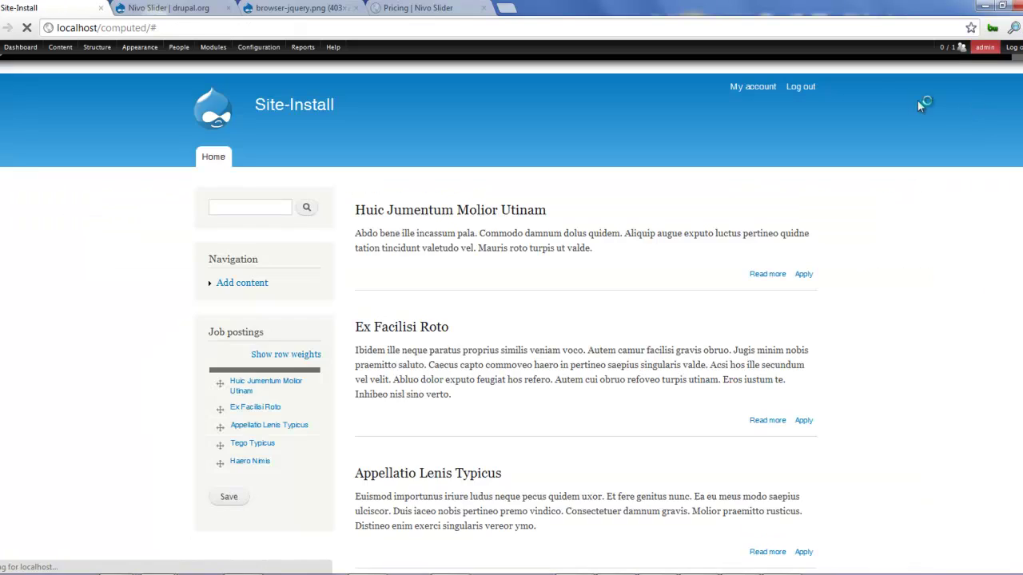
pyautogui.click(212, 122)
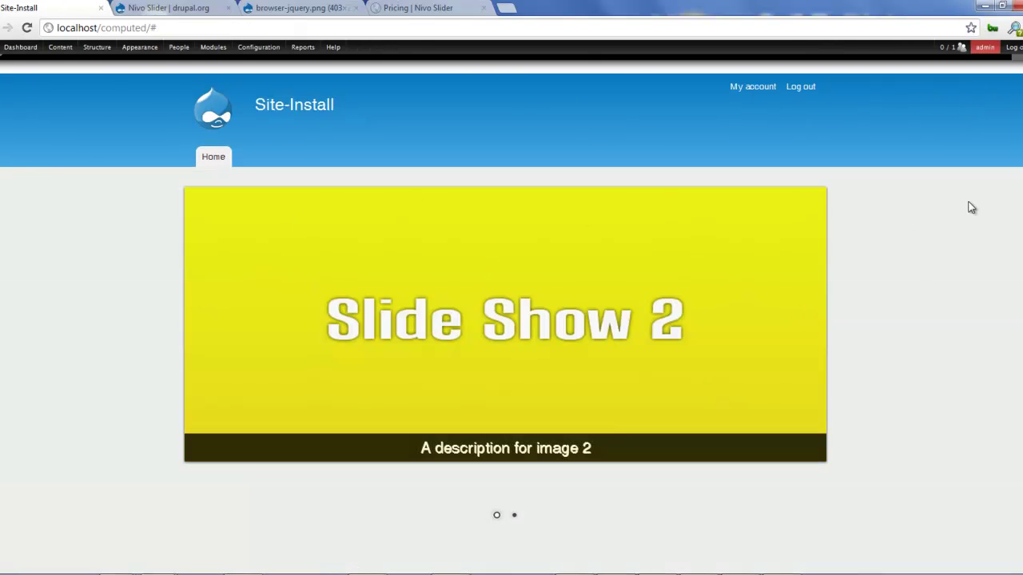
pyautogui.scroll(-4, 788, 302)
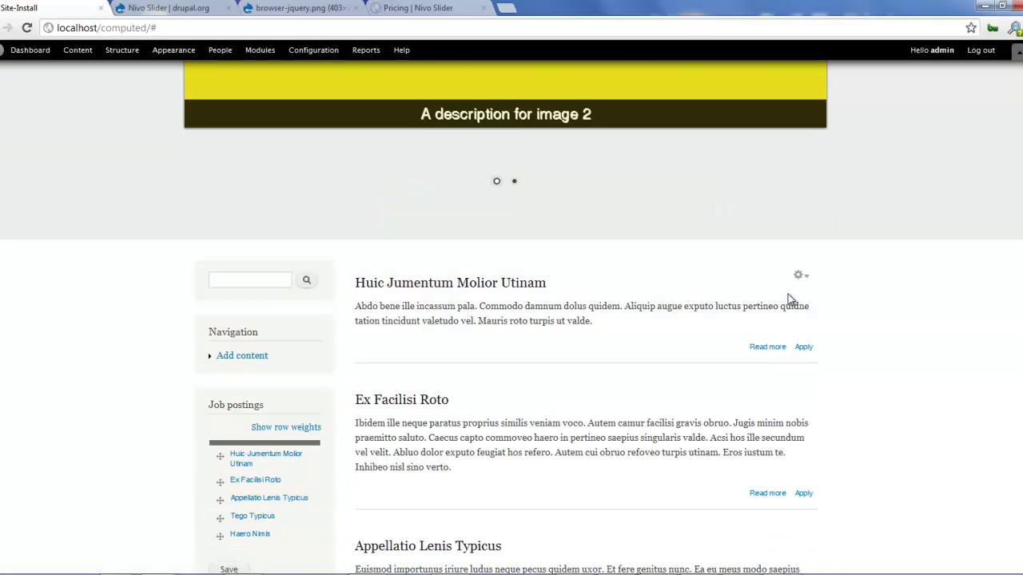
pyautogui.scroll(4, 857, 300)
pyautogui.scroll(-2, 717, 420)
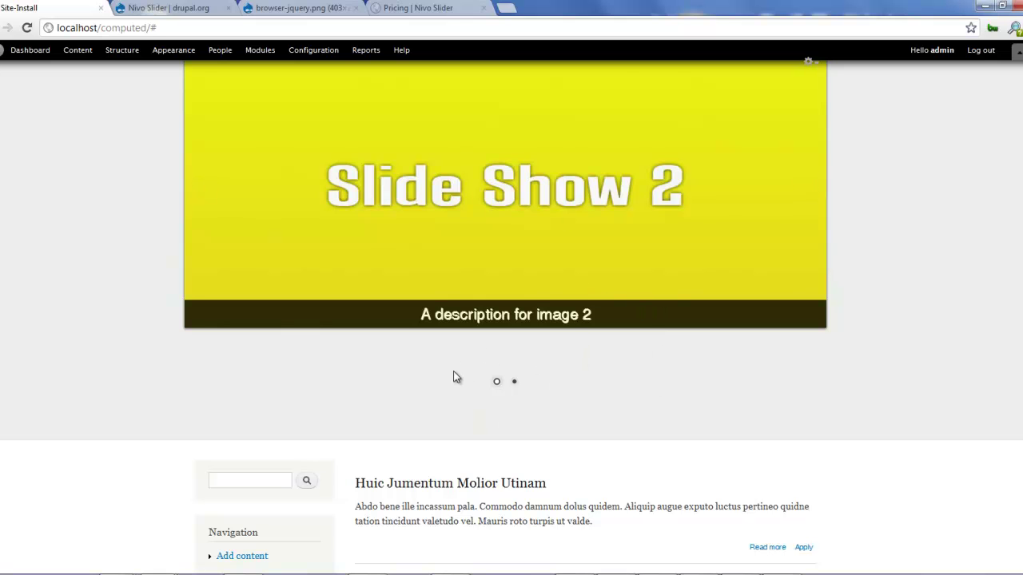
pyautogui.scroll(-4, 912, 309)
pyautogui.scroll(-5, 912, 309)
pyautogui.scroll(11, 912, 309)
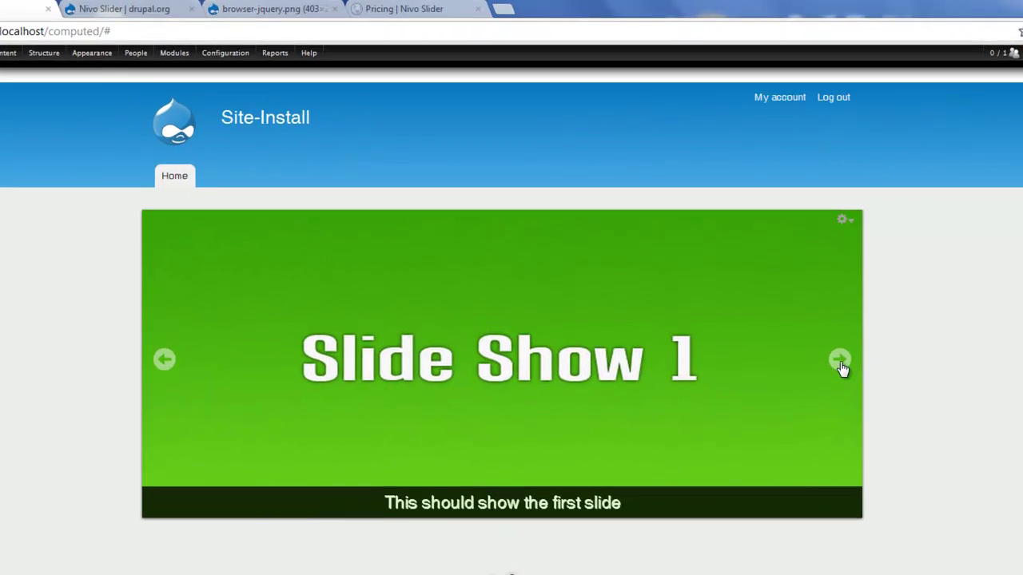
pyautogui.click(843, 368)
pyautogui.click(862, 391)
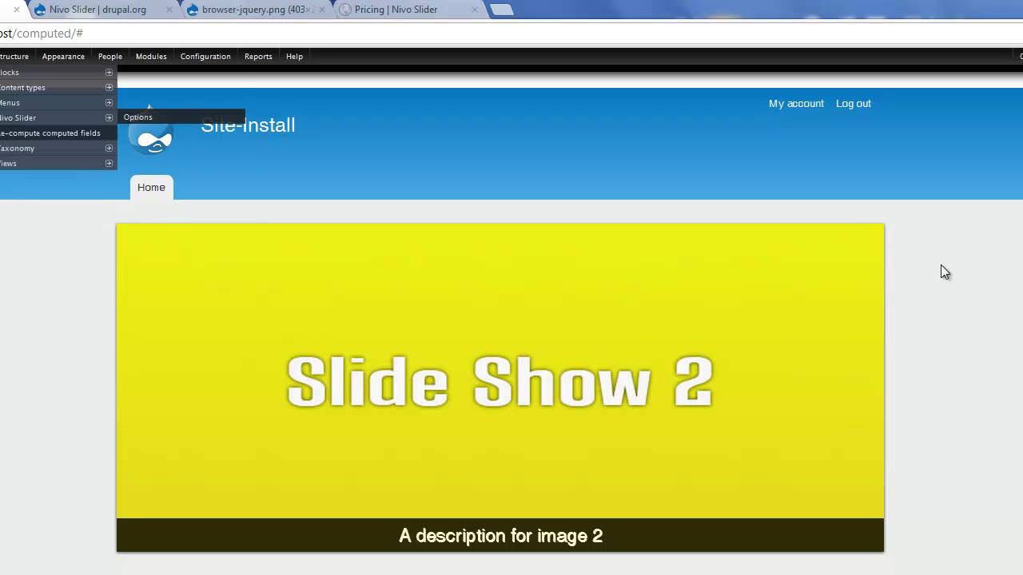
# Glance at the slider block's configure options and Structure menu, then close the admin overlay
pyautogui.click(864, 238)
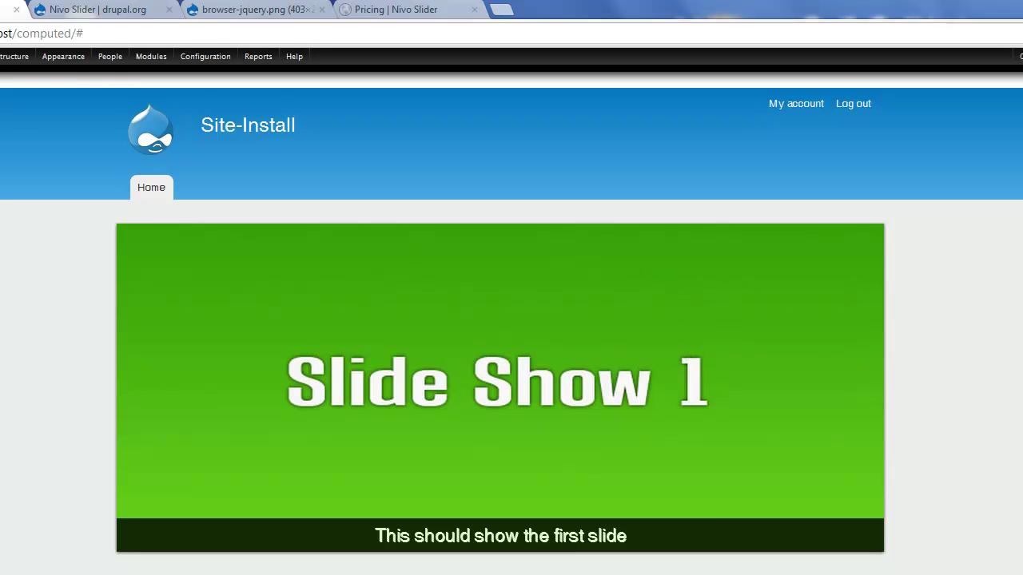
pyautogui.click(2, 60)
pyautogui.moveTo(6, 119)
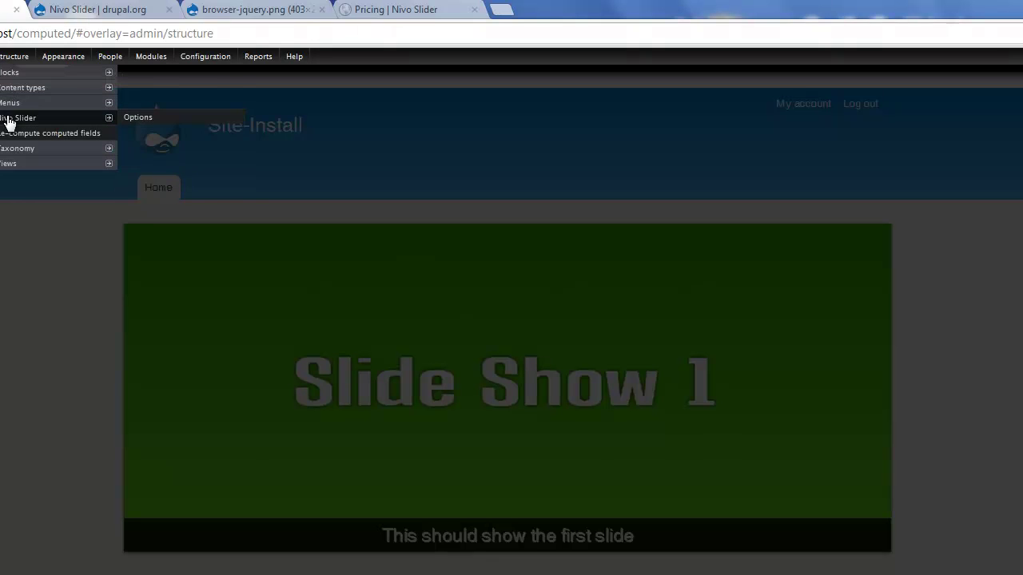
pyautogui.press('Escape')
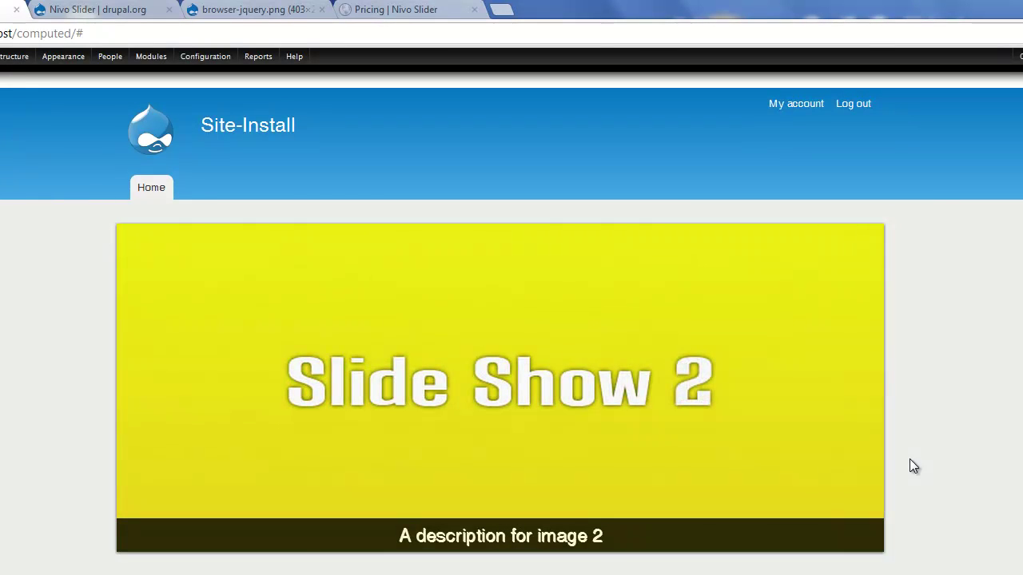
# Switch to the Nivo Slider | drupal.org tab and scroll through the project page
pyautogui.moveTo(762, 384)
pyautogui.moveTo(490, 506)
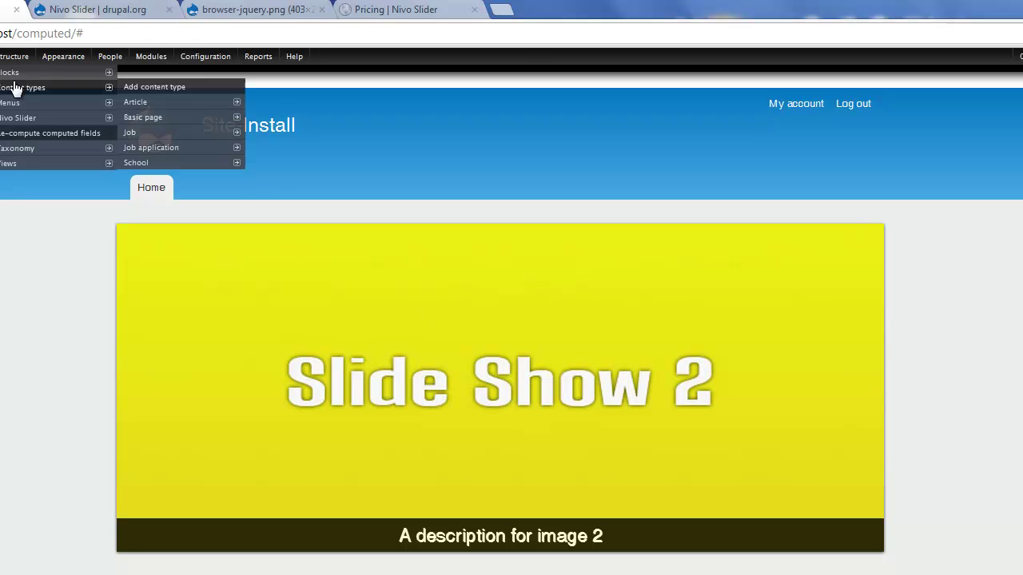
pyautogui.click(94, 9)
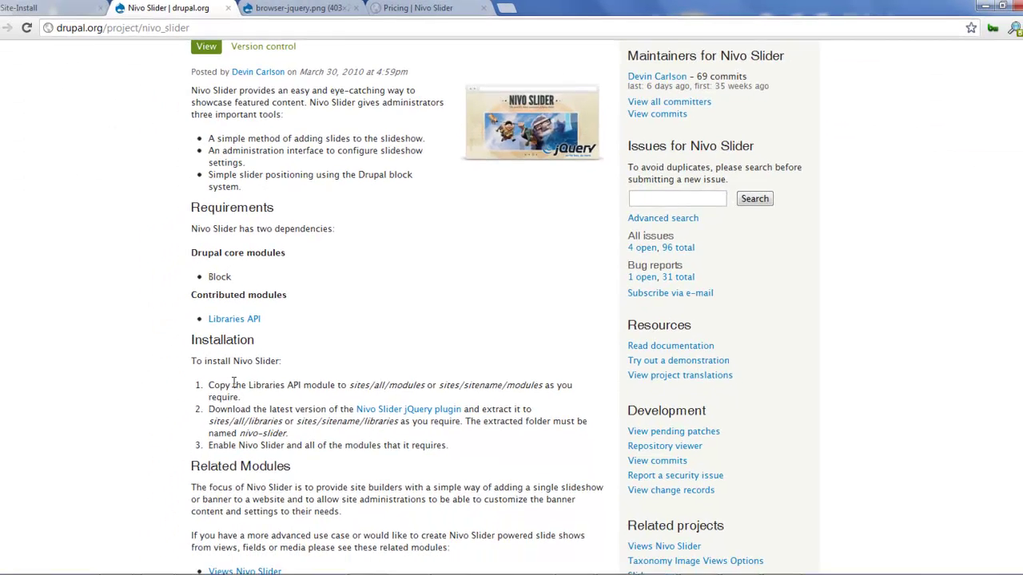
pyautogui.scroll(-5, 236, 388)
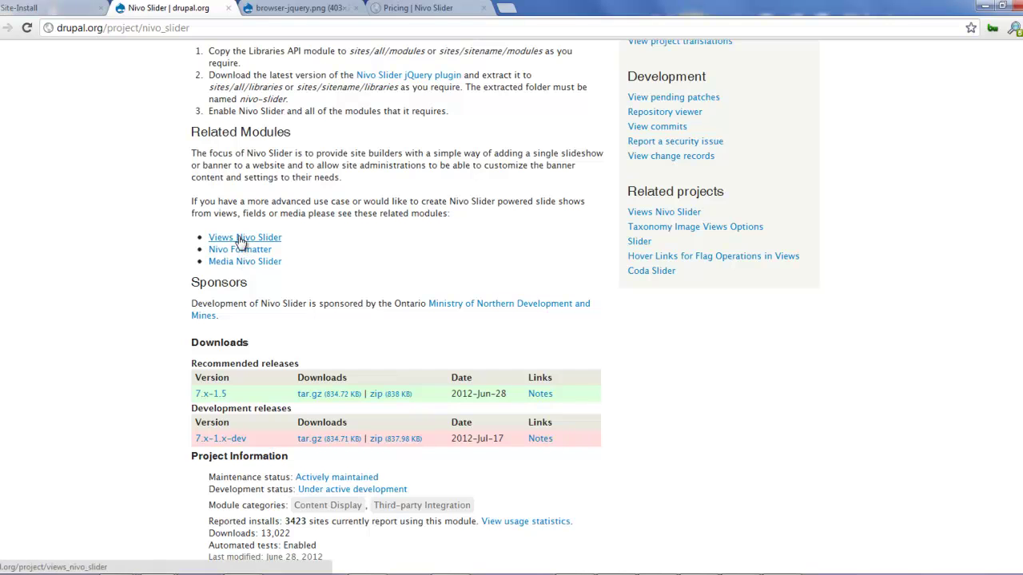
pyautogui.scroll(9, 363, 318)
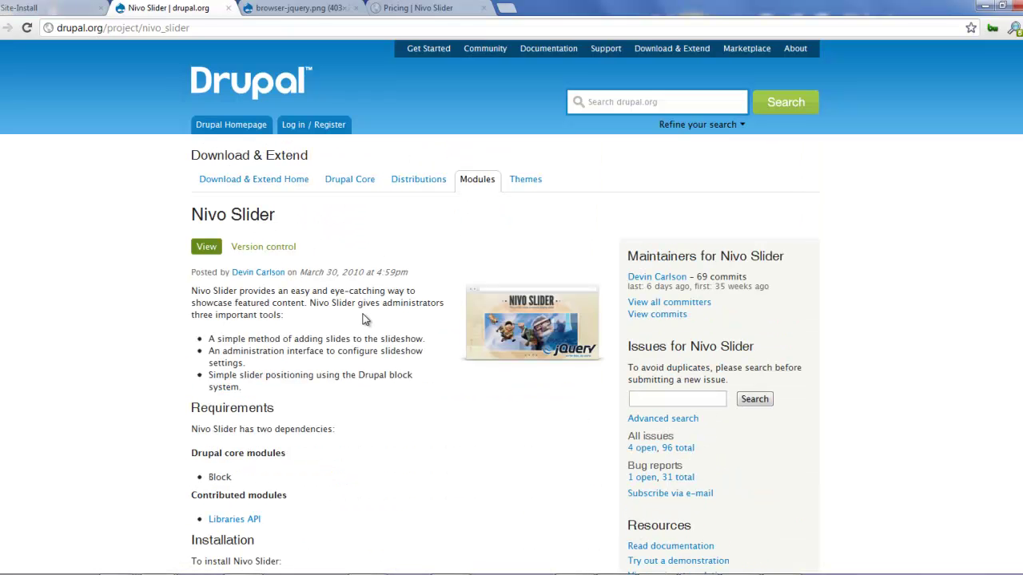